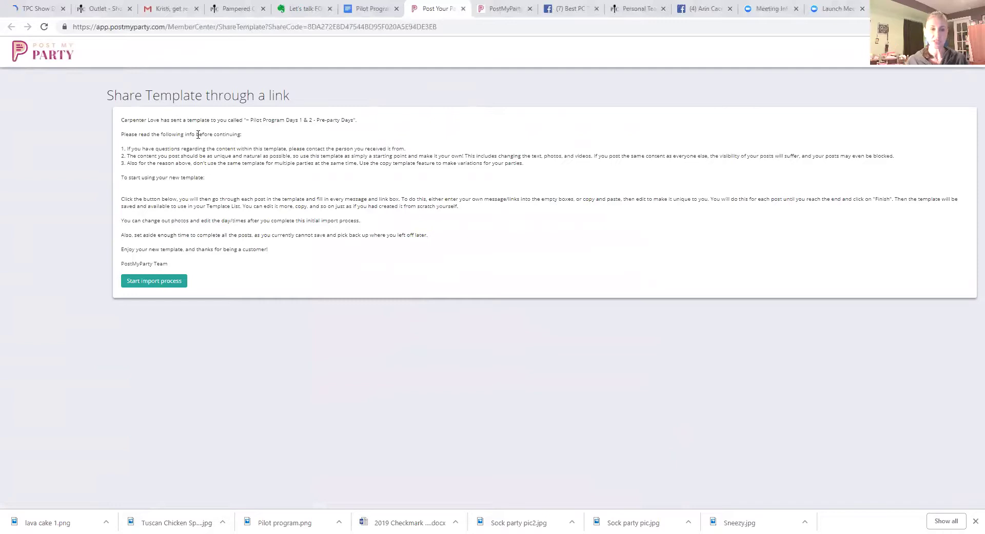
# - Start importing the shared template "~ Pilot Program Days 1 & 2 - Pre-party Days" and look over its first post
pyautogui.click(155, 285)
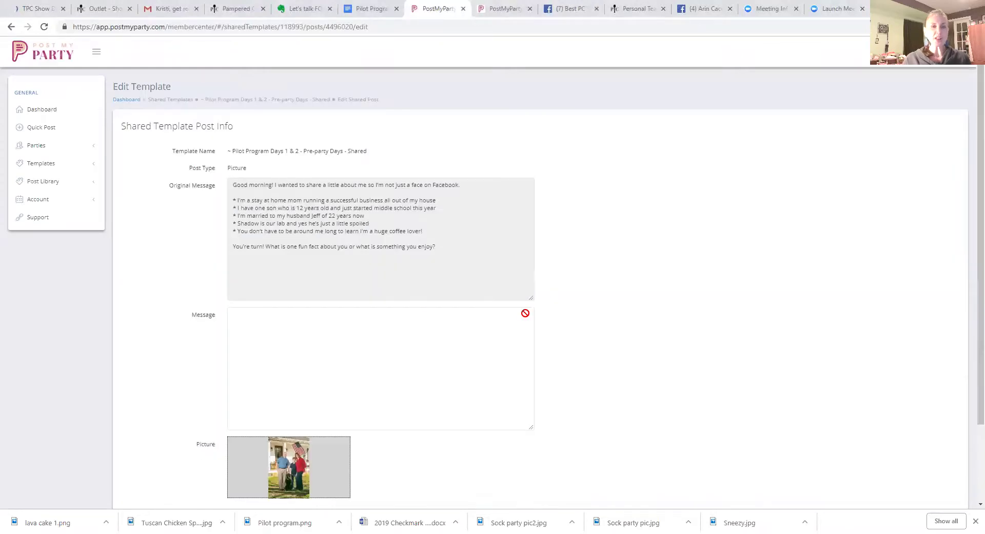
pyautogui.scroll(-2, 530, 324)
pyautogui.scroll(1, 391, 198)
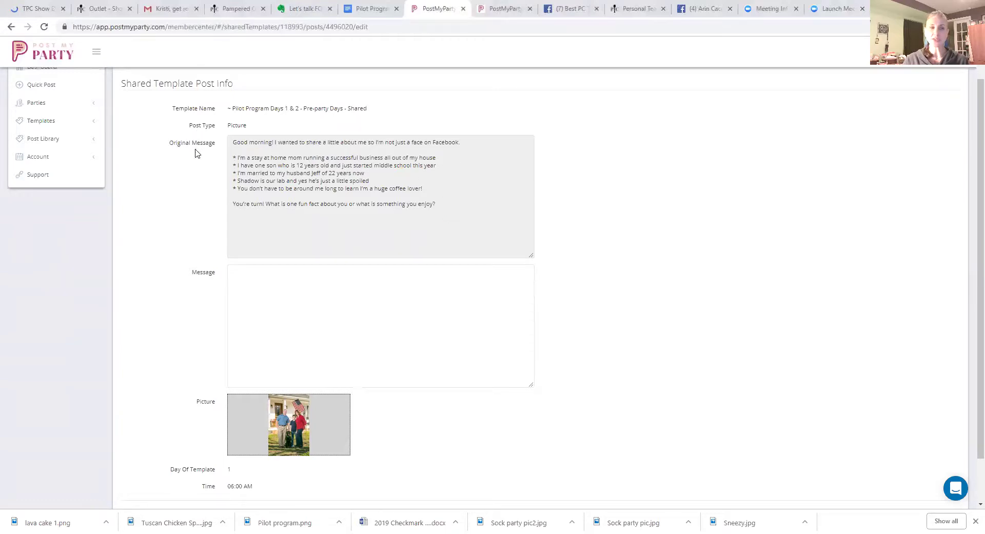
# - Copy the original "Good morning!" introduction text into the first post's empty message and continue to the next post
pyautogui.moveTo(444, 203); pyautogui.dragTo(224, 141)
pyautogui.hotkey('ctrl', 'c')
pyautogui.click(290, 276)
pyautogui.hotkey('ctrl', 'v')
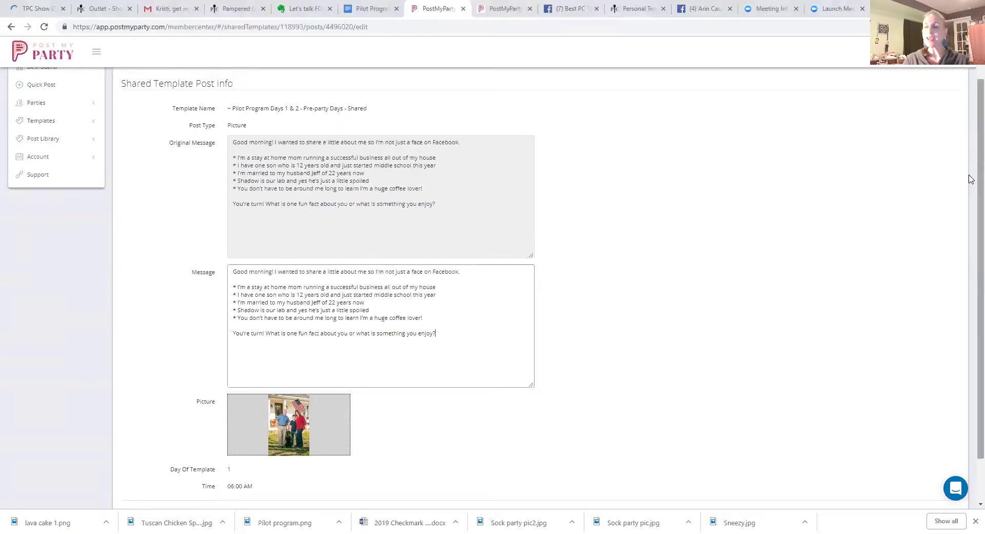
pyautogui.scroll(-2, 970, 178)
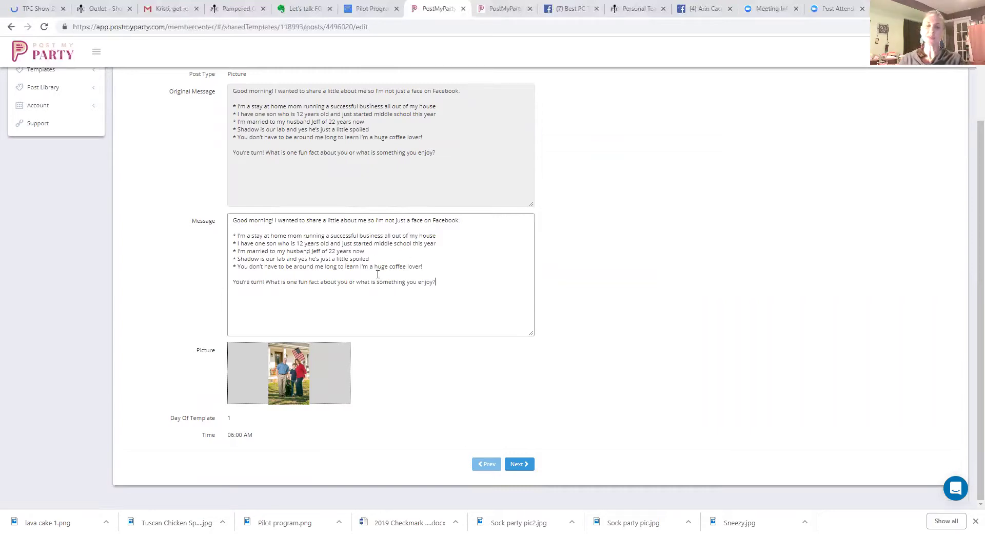
pyautogui.click(529, 464)
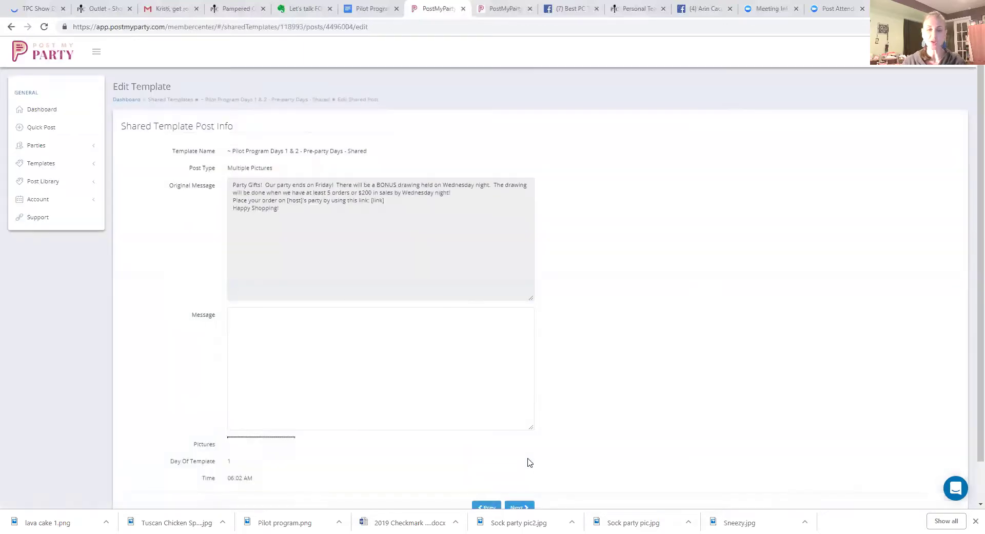
# - Fill the Party Gifts bonus drawing post's message with its original text and advance to the next post
pyautogui.moveTo(299, 221); pyautogui.dragTo(202, 176)
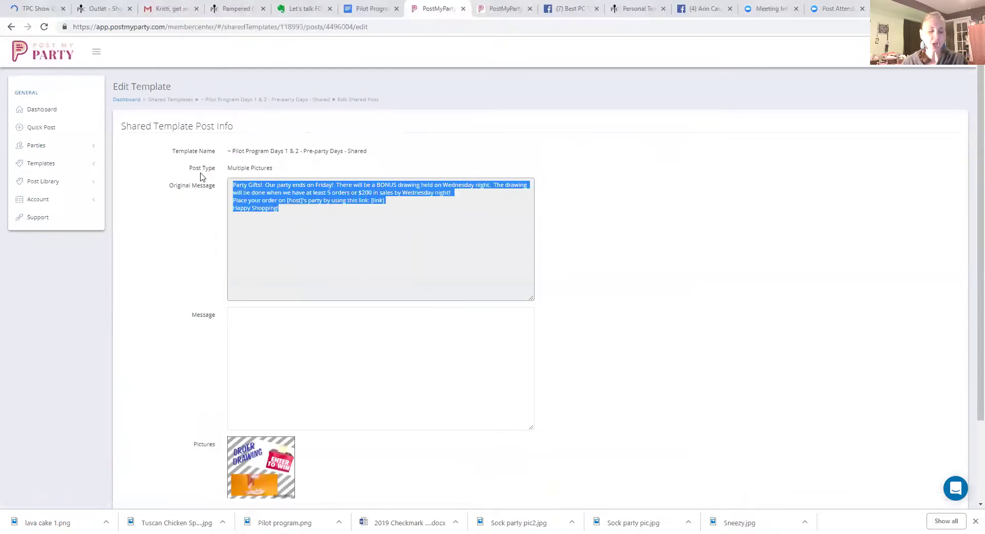
pyautogui.click(283, 320)
pyautogui.hotkey('ctrl', 'v')
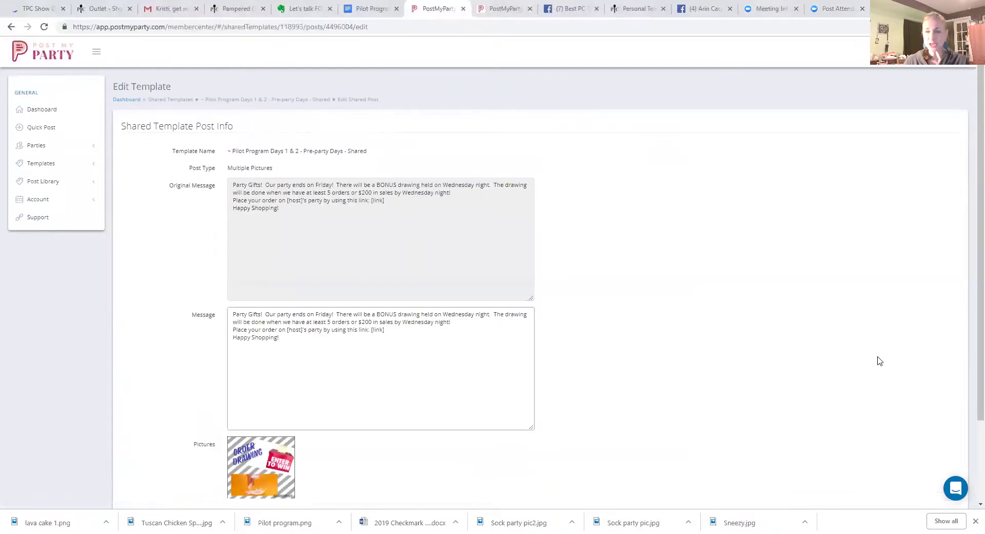
pyautogui.scroll(-2, 880, 361)
pyautogui.click(528, 467)
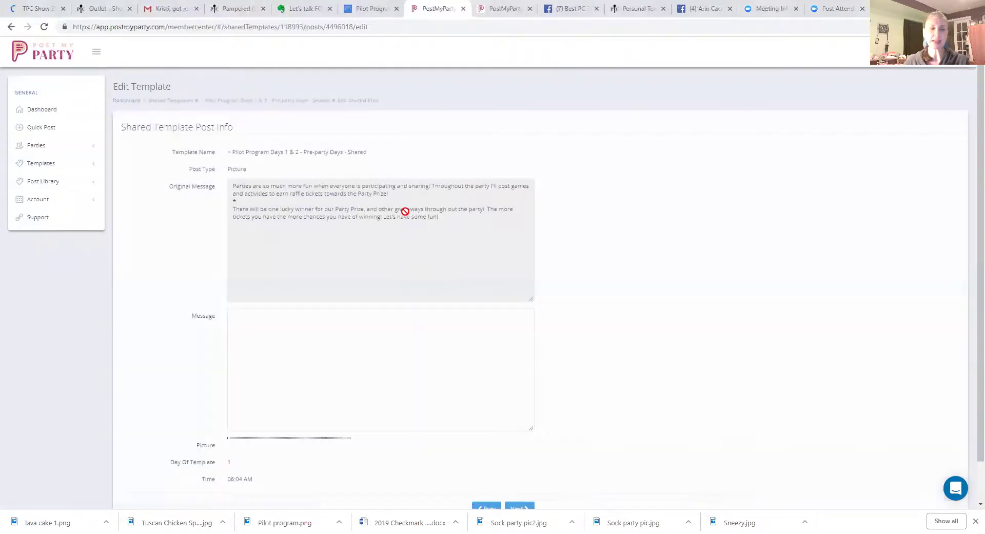
# - Reuse the original Party Prize raffle ticket text as that post's message and move on to the next post
pyautogui.moveTo(458, 220); pyautogui.dragTo(242, 169)
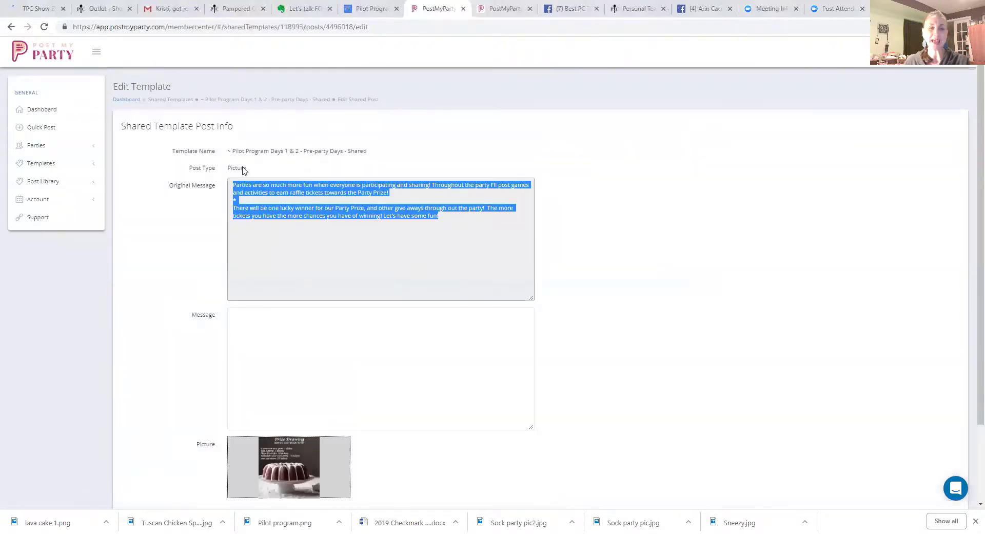
pyautogui.click(310, 320)
pyautogui.hotkey('ctrl', 'v')
pyautogui.scroll(-2, 637, 448)
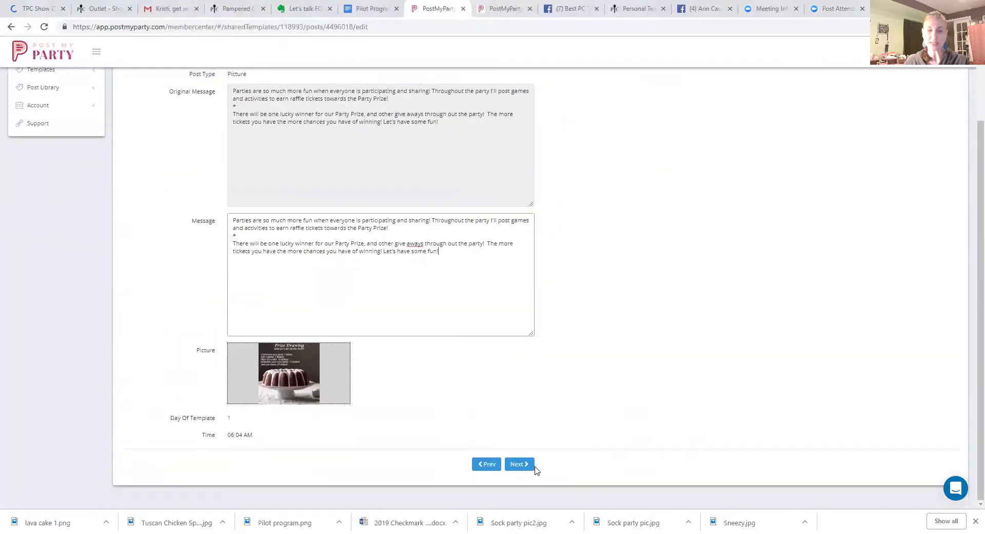
pyautogui.click(519, 465)
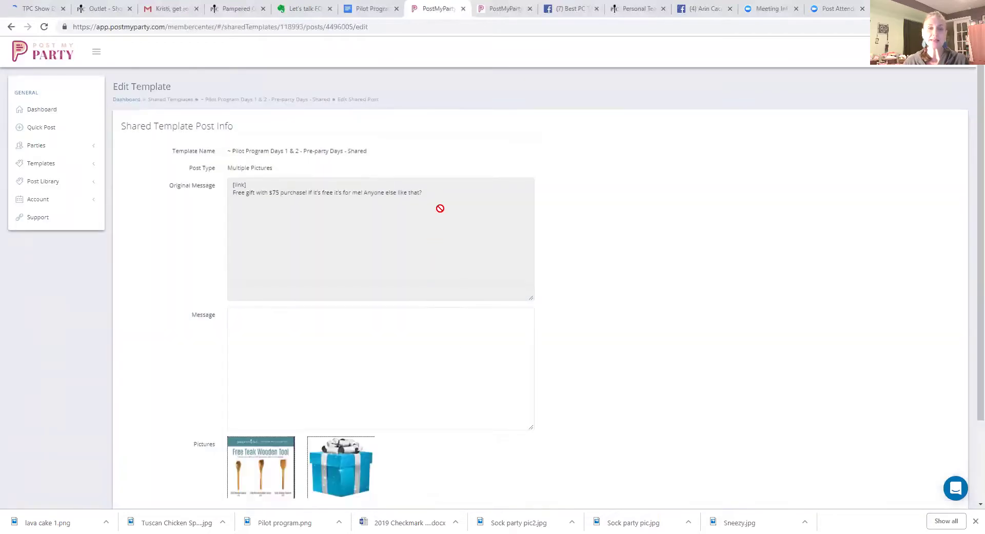
# - Copy the original "Free gift with $75 purchase" text, including the [link] placeholder, into the message and proceed to the next post
pyautogui.moveTo(435, 193); pyautogui.dragTo(255, 176)
pyautogui.hotkey('ctrl', 'c')
pyautogui.click(440, 321)
pyautogui.hotkey('ctrl', 'v')
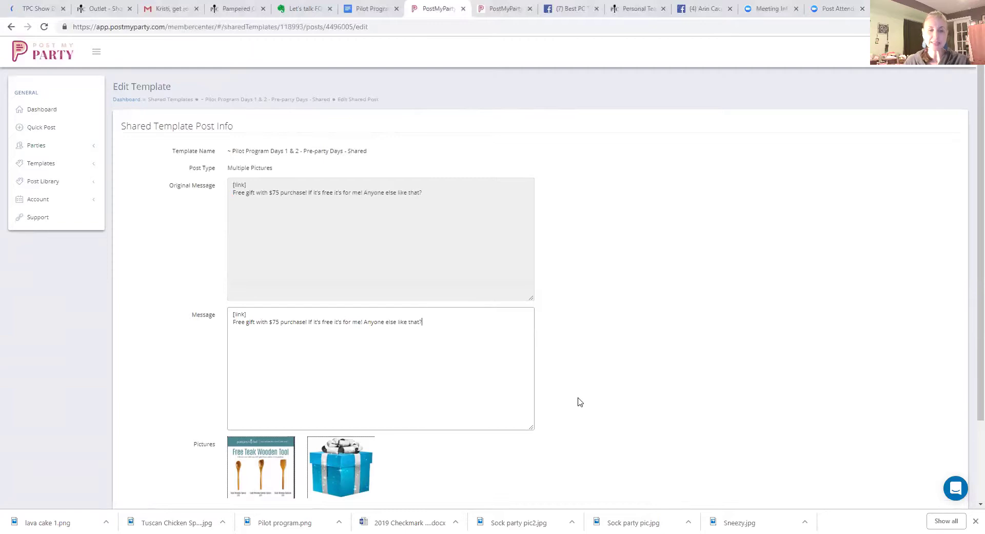
pyautogui.scroll(-3, 580, 402)
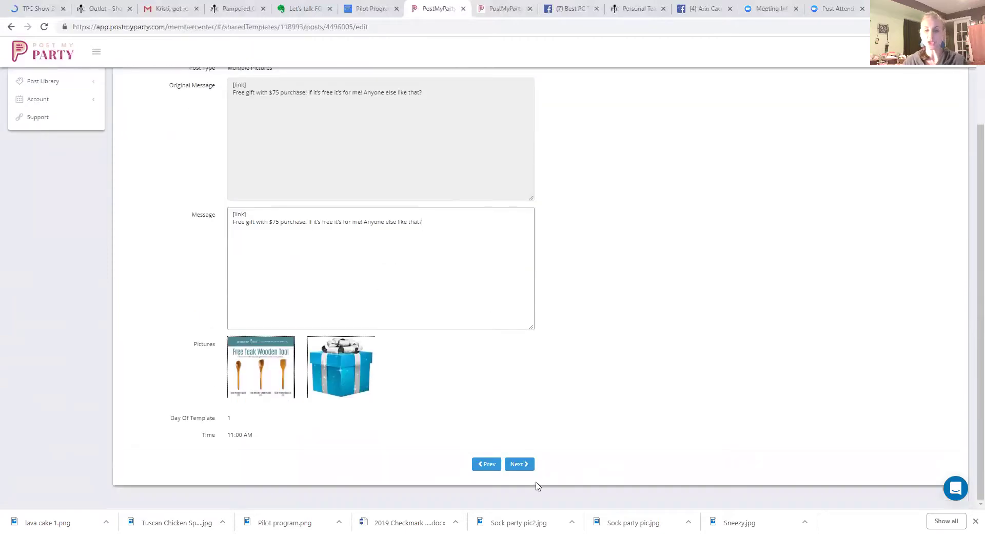
pyautogui.click(520, 465)
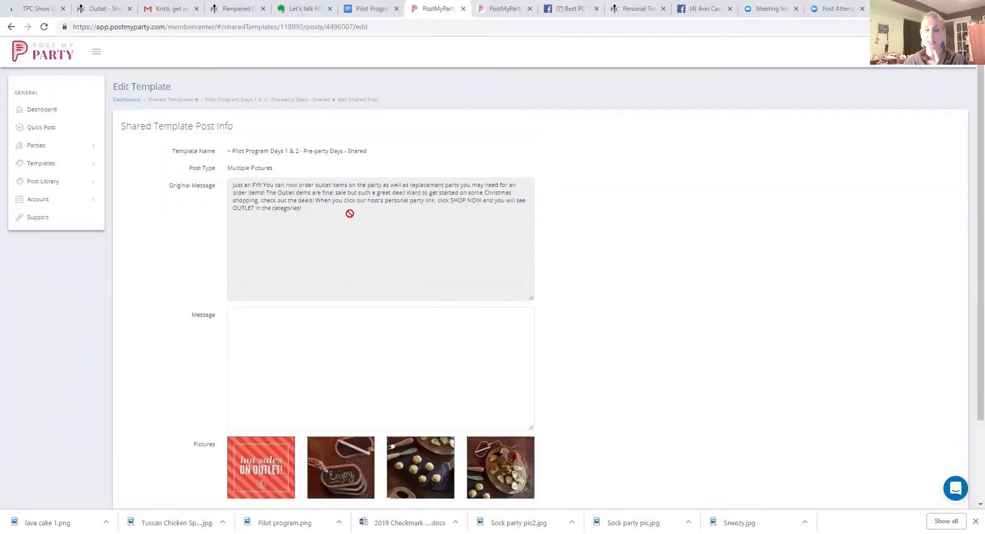
# - Fill the outlet items post's message with the complete original "Just an FYI!" text and go to the next post
pyautogui.tripleClick(248, 187)
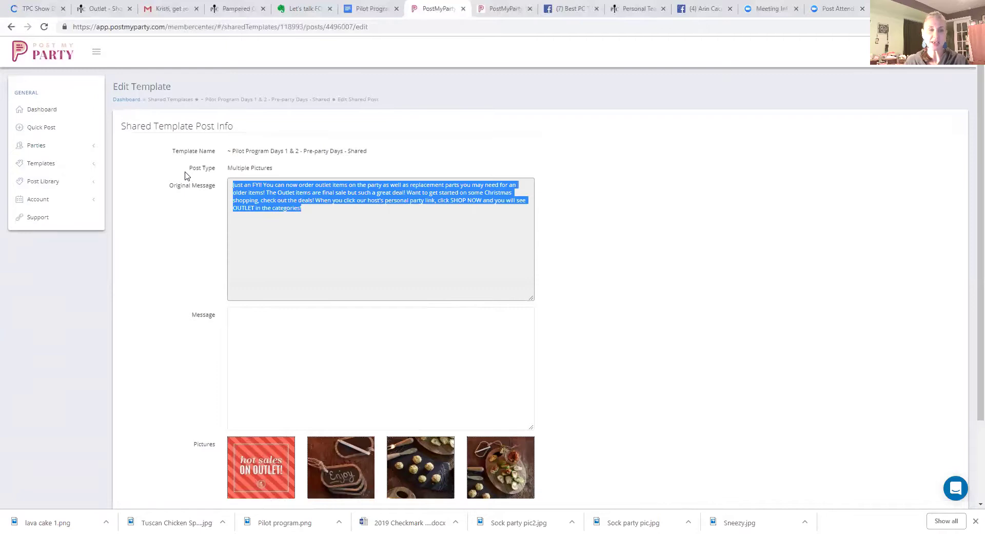
pyautogui.click(315, 337)
pyautogui.hotkey('ctrl', 'v')
pyautogui.scroll(-3, 538, 445)
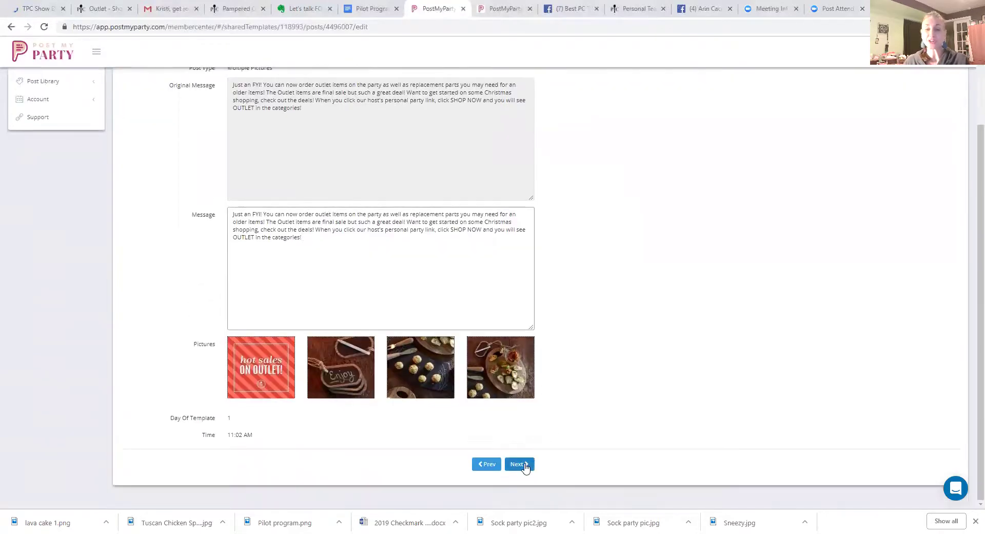
pyautogui.click(523, 465)
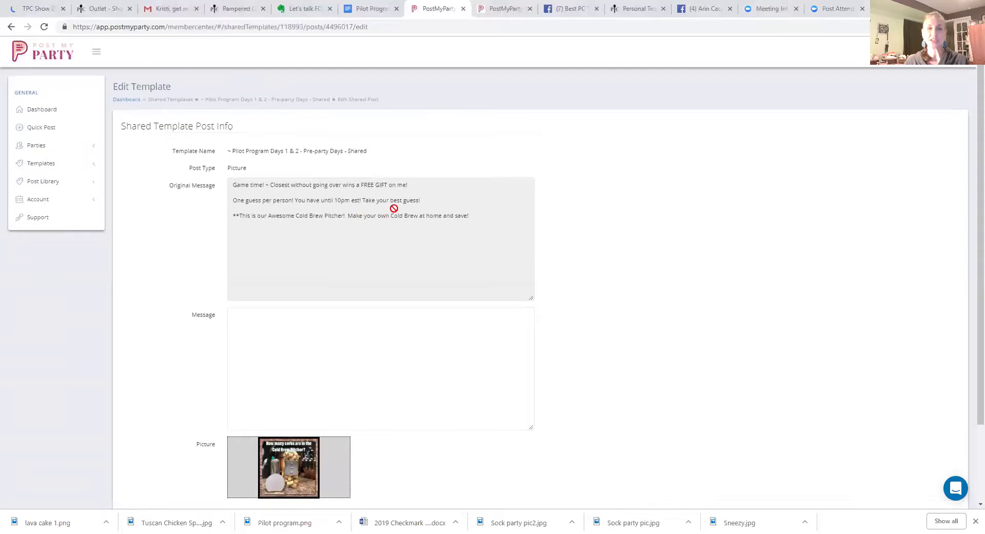
# - Copy the original "Game time!" Cold Brew Pitcher guessing text into the message and continue to the next post
pyautogui.tripleClick(394, 208)
pyautogui.click(342, 345)
pyautogui.hotkey('ctrl', 'v')
pyautogui.scroll(-2, 611, 435)
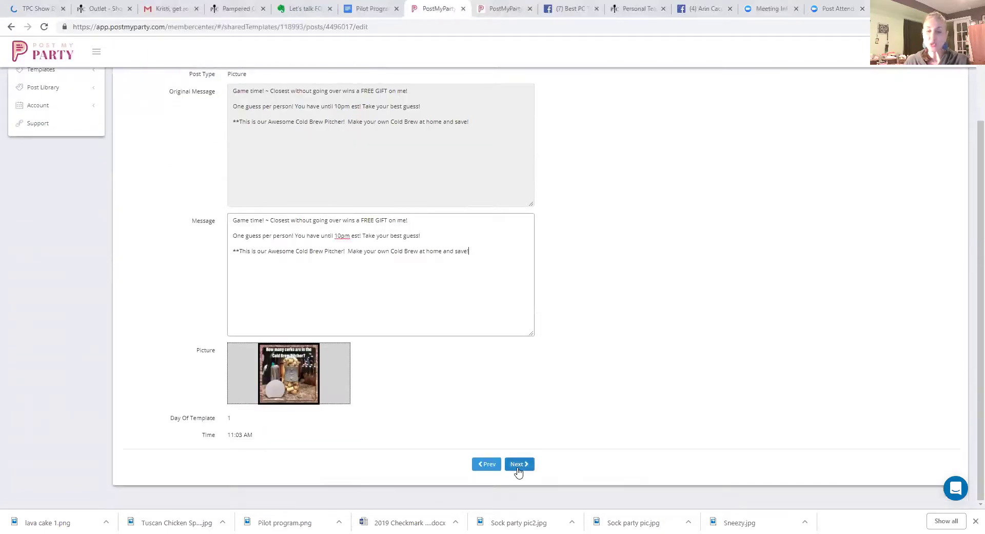
pyautogui.click(519, 465)
# - Copy the whole original favorite pie text, starting "I love Pumpkin", into the message and advance to the next post
pyautogui.moveTo(527, 185); pyautogui.dragTo(248, 182)
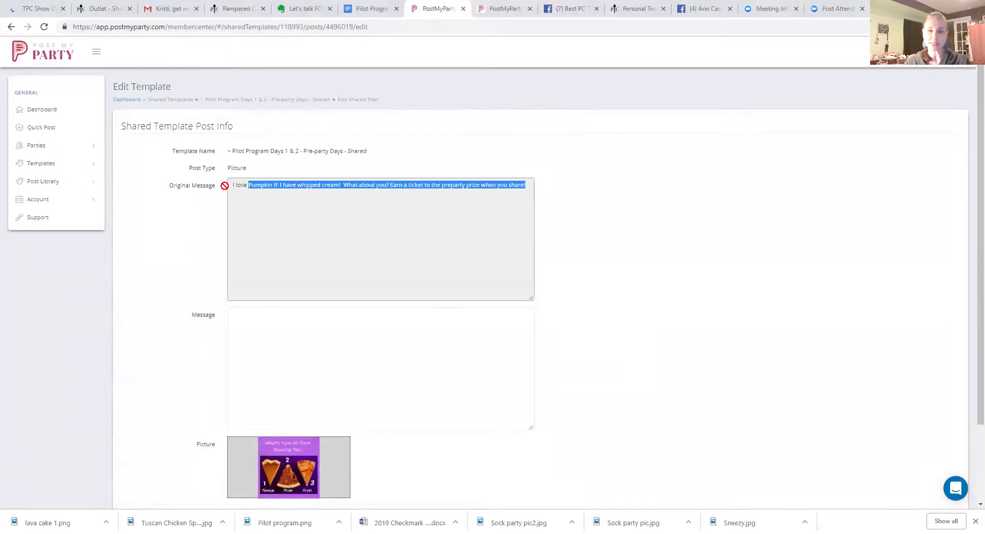
pyautogui.click(224, 185)
pyautogui.moveTo(526, 184); pyautogui.dragTo(173, 142)
pyautogui.hotkey('ctrl', 'c')
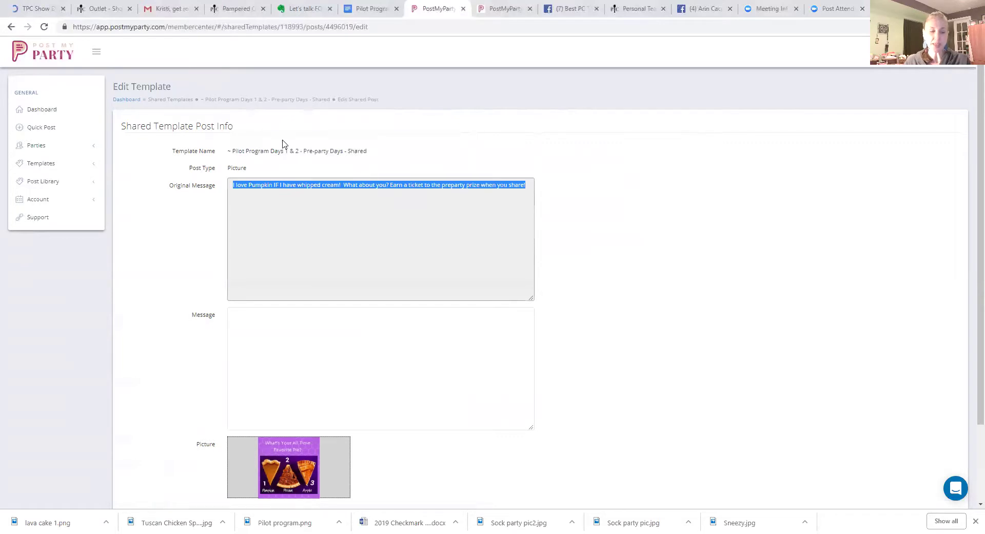
pyautogui.scroll(-1, 311, 261)
pyautogui.scroll(-1, 312, 263)
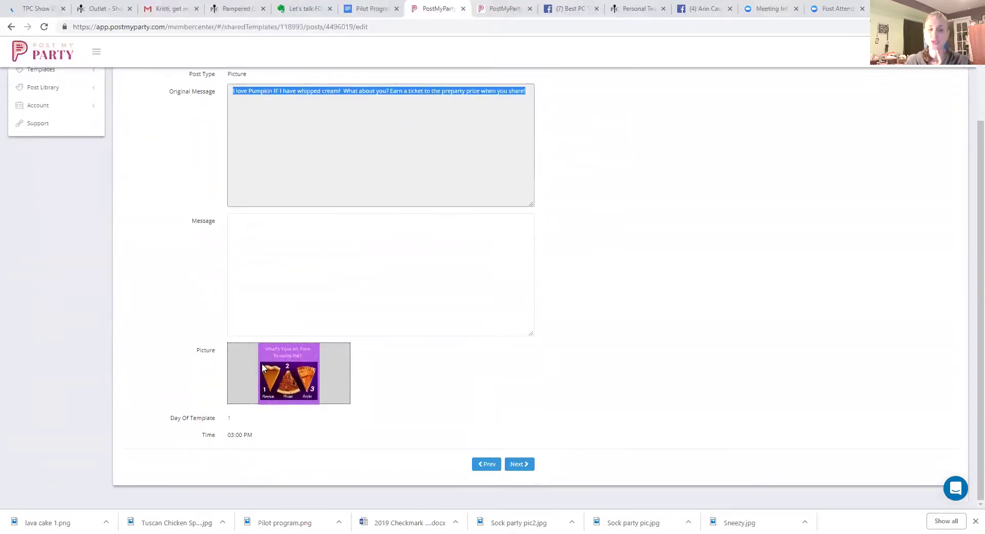
pyautogui.scroll(1, 277, 195)
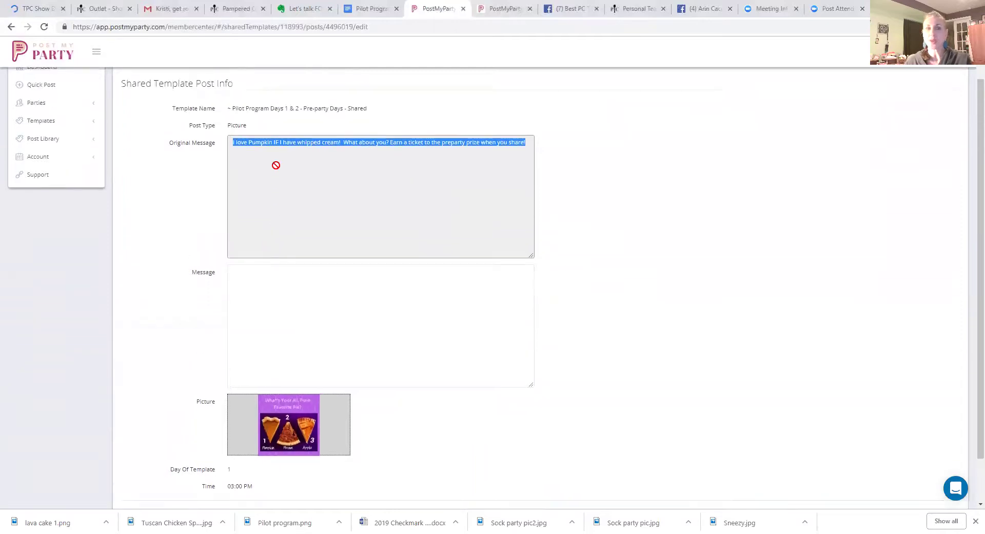
pyautogui.click(311, 287)
pyautogui.hotkey('ctrl', 'v')
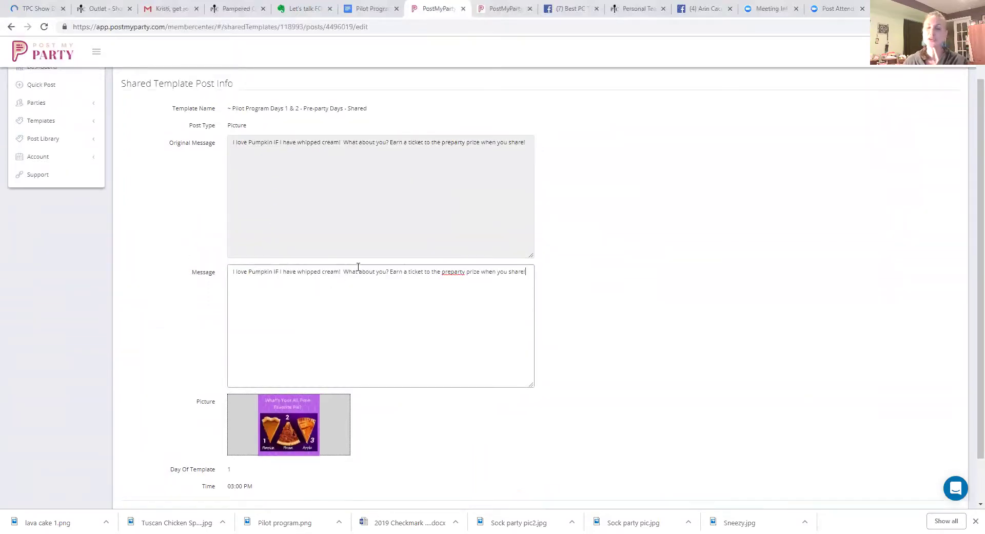
pyautogui.scroll(-1, 359, 269)
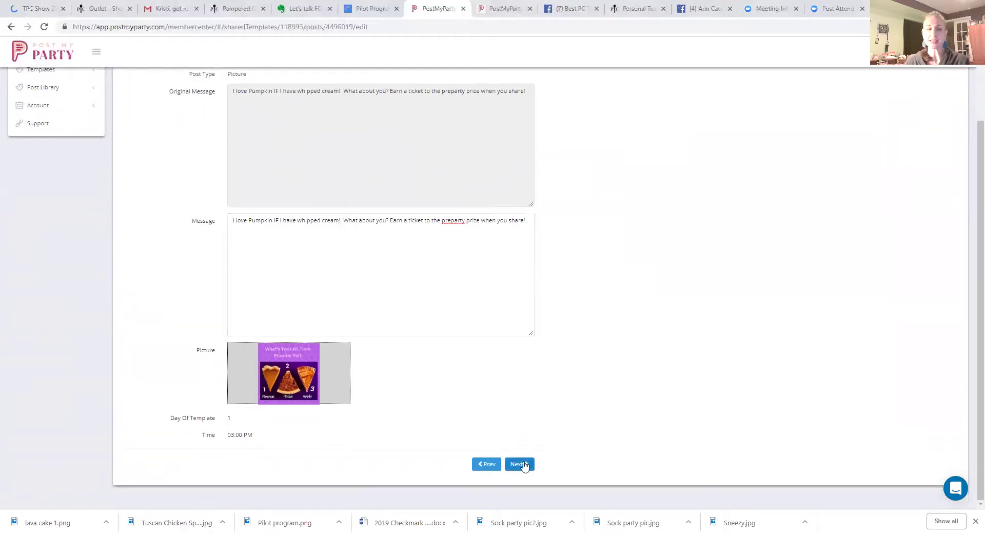
pyautogui.click(524, 464)
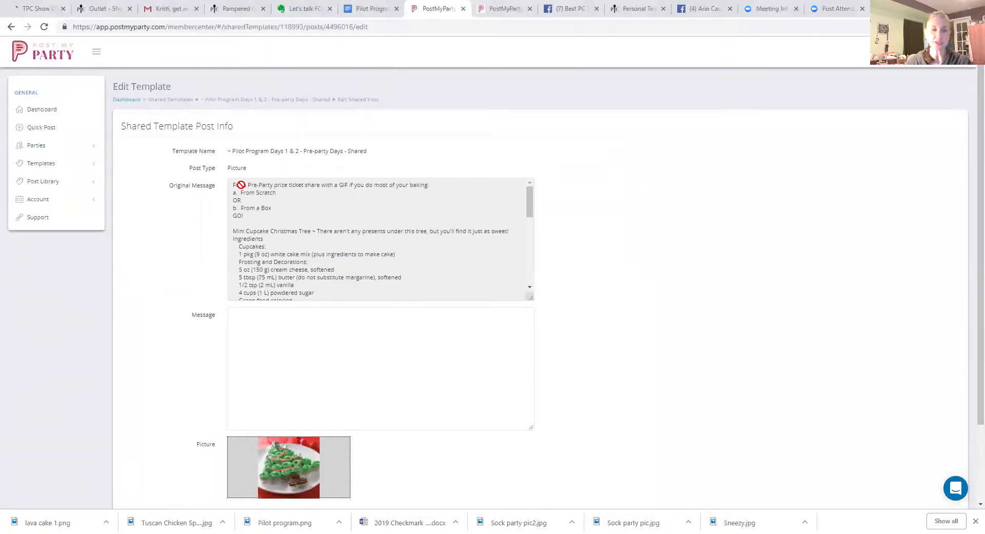
# - Copy the full original baking question and Mini Cupcake Christmas Tree recipe into the message and move on to the next post
pyautogui.moveTo(229, 185); pyautogui.dragTo(467, 325)
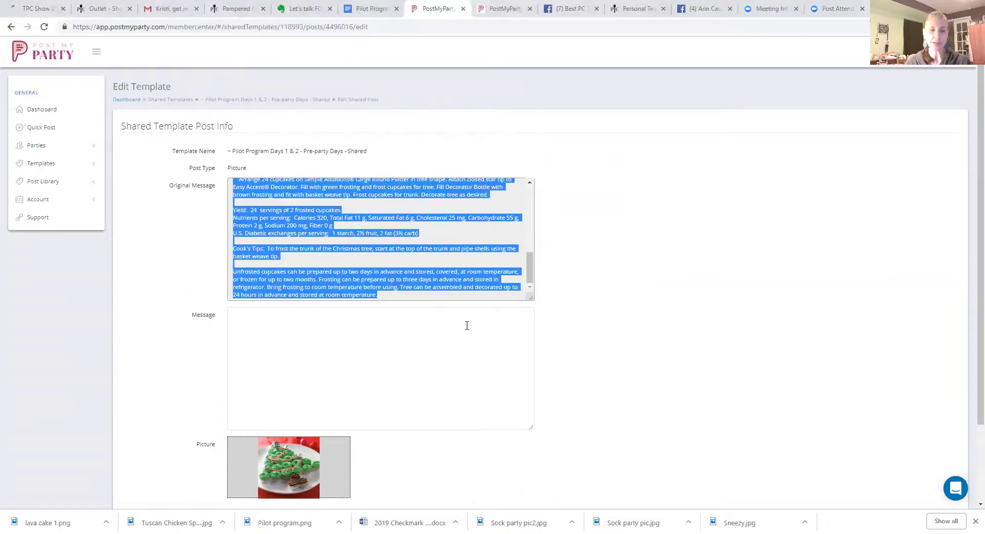
pyautogui.click(315, 322)
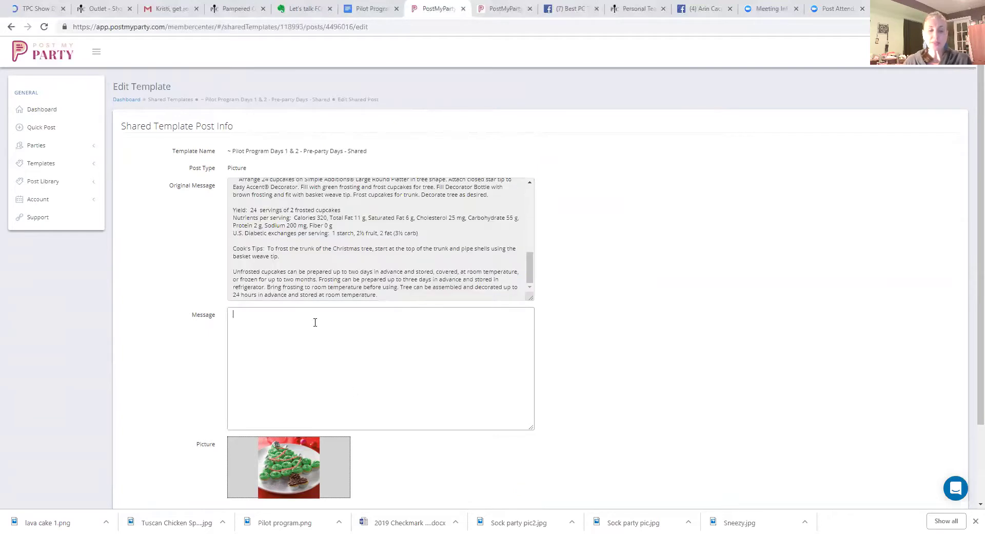
pyautogui.hotkey('ctrl', 'v')
pyautogui.scroll(-2, 359, 308)
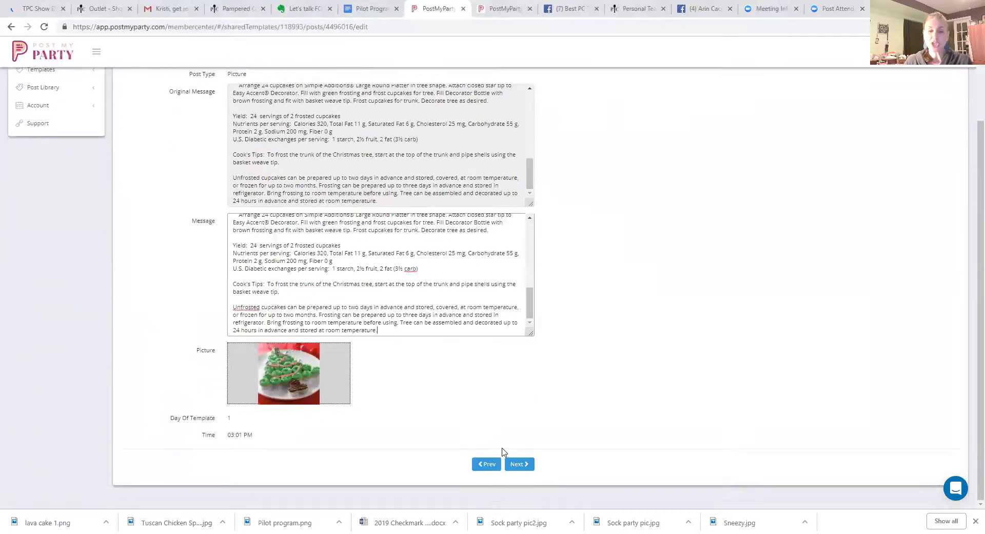
pyautogui.click(520, 465)
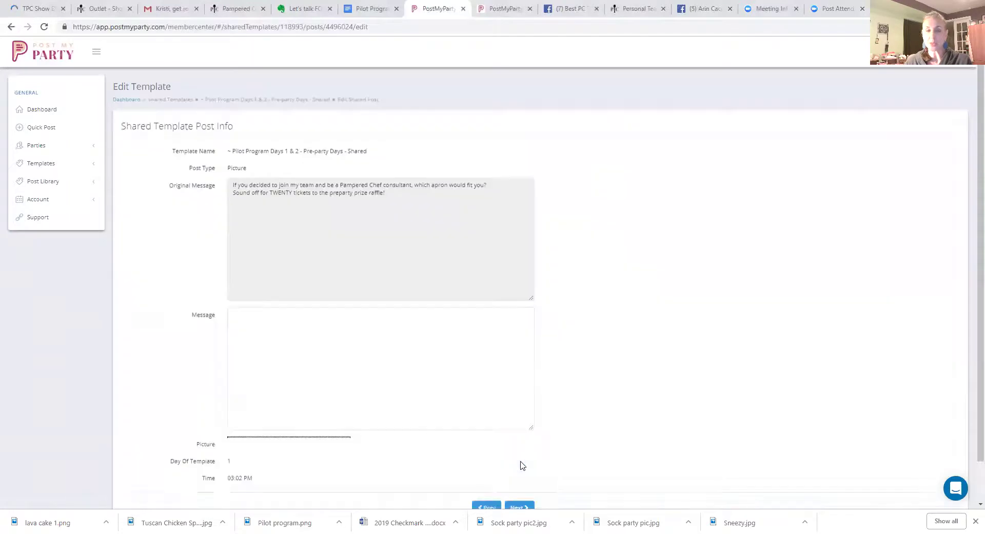
# - Fill the Pampered Chef consultant apron post's message with its original two-line text and proceed to the next post
pyautogui.moveTo(398, 206); pyautogui.dragTo(191, 168)
pyautogui.hotkey('ctrl', 'c')
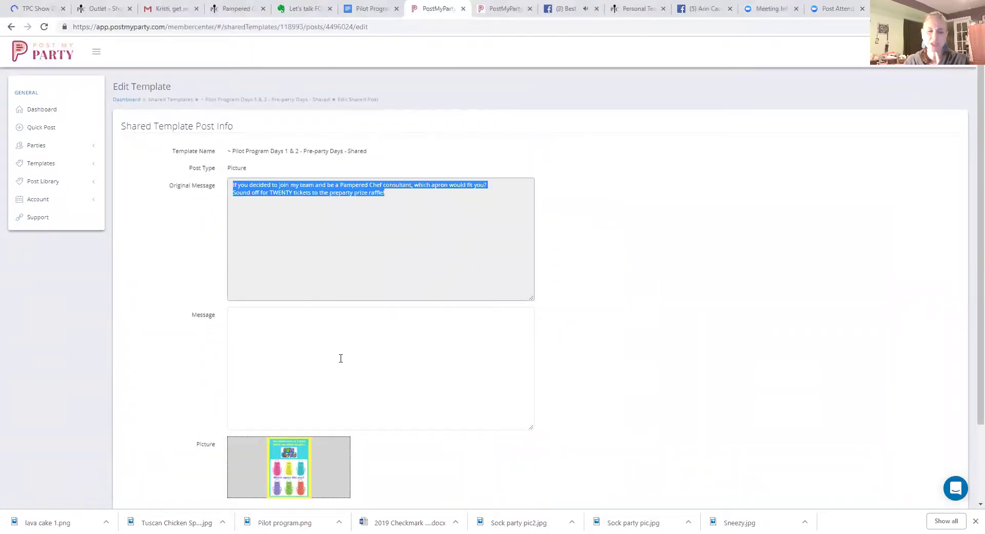
pyautogui.click(324, 329)
pyautogui.hotkey('ctrl', 'v')
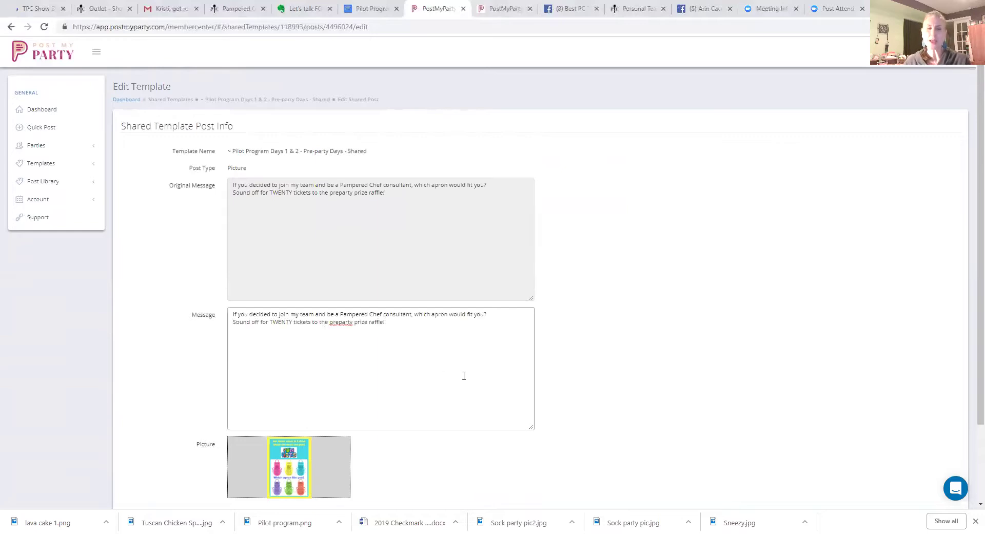
pyautogui.scroll(-1, 465, 376)
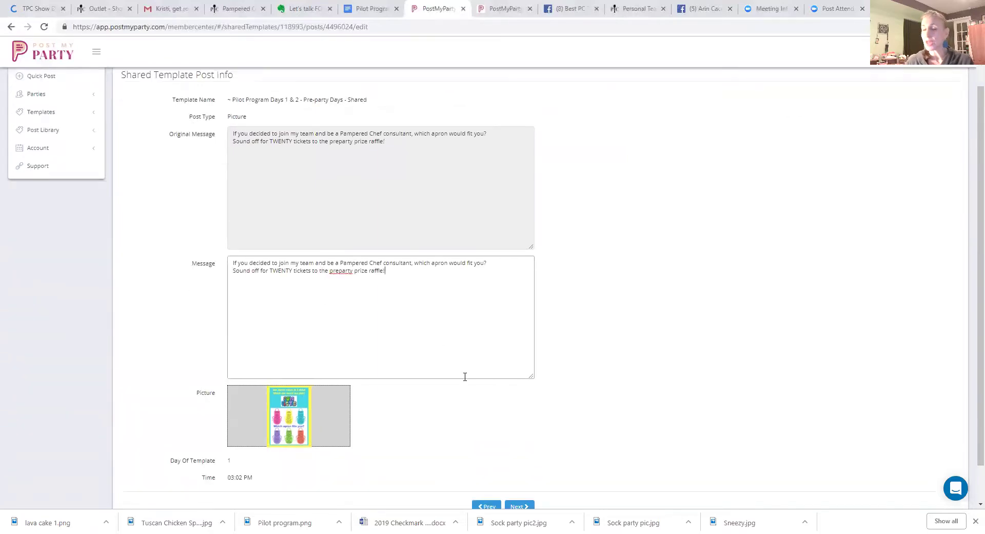
pyautogui.scroll(-1, 464, 376)
pyautogui.click(520, 465)
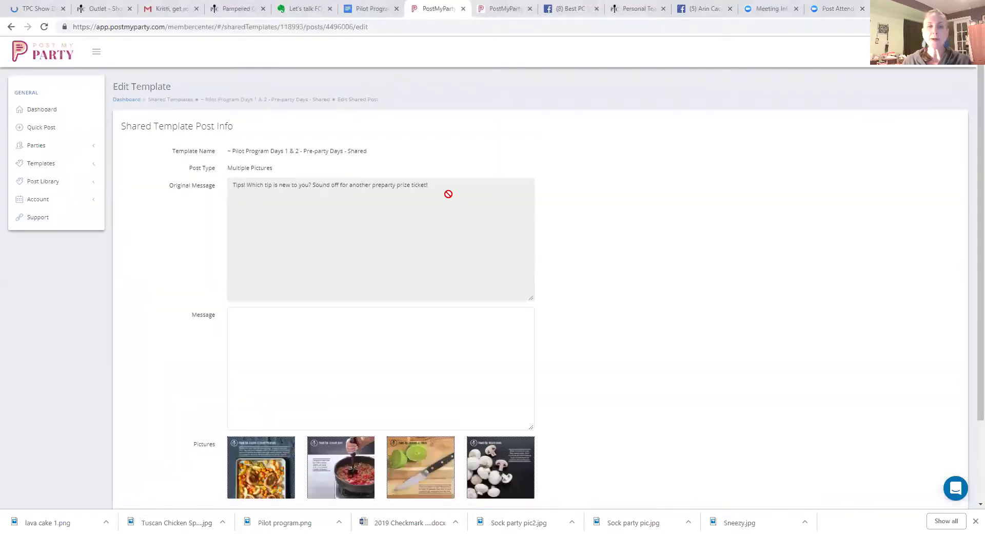
# - Copy the original "Tips! Which tip is new to you?" text into the message and go to the next post
pyautogui.moveTo(448, 193); pyautogui.dragTo(204, 182)
pyautogui.hotkey('ctrl', 'c')
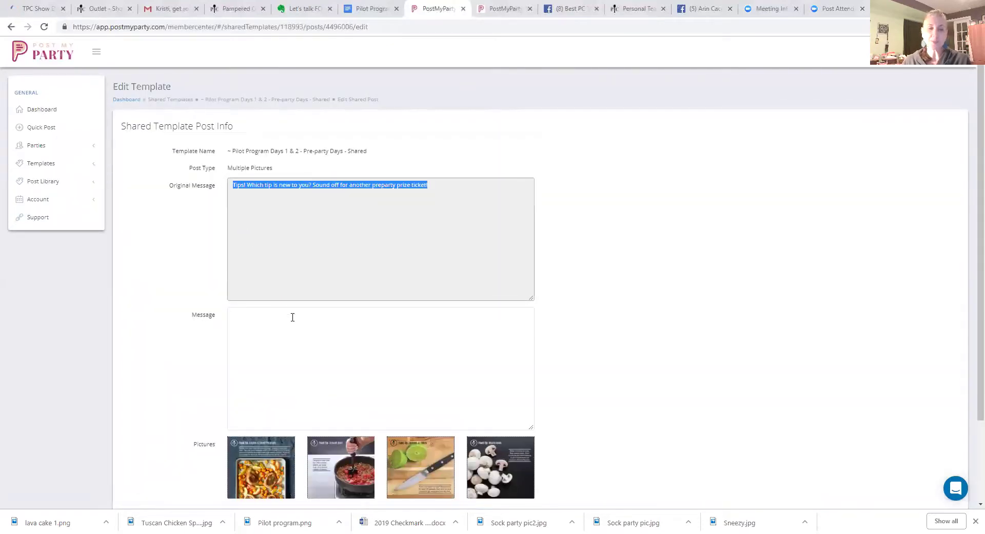
pyautogui.click(292, 317)
pyautogui.hotkey('ctrl', 'v')
pyautogui.scroll(-2, 543, 453)
pyautogui.click(518, 464)
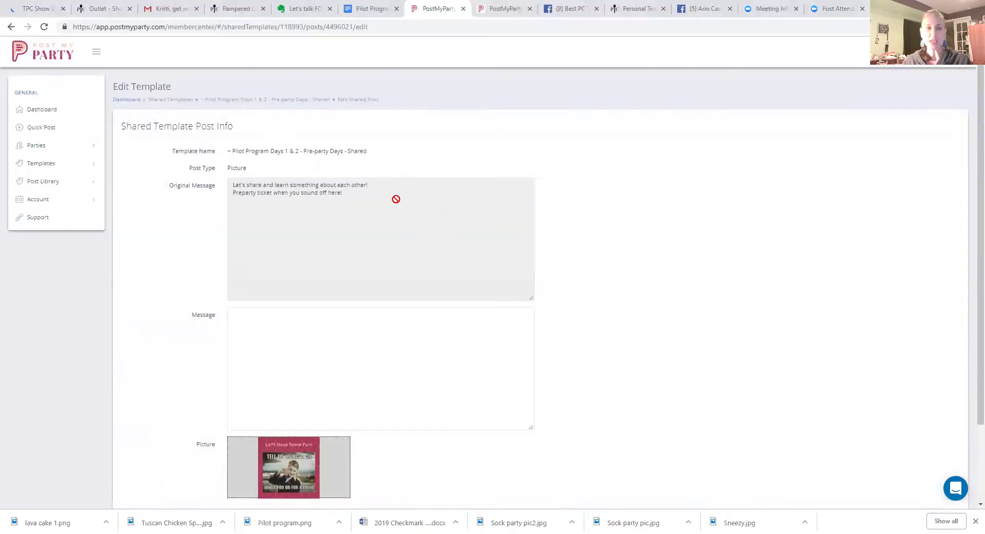
# - Copy the original "Let's share and learn something about each other!" text, including its preparty ticket line, into the message and advance to the next post
pyautogui.moveTo(364, 206); pyautogui.dragTo(178, 166)
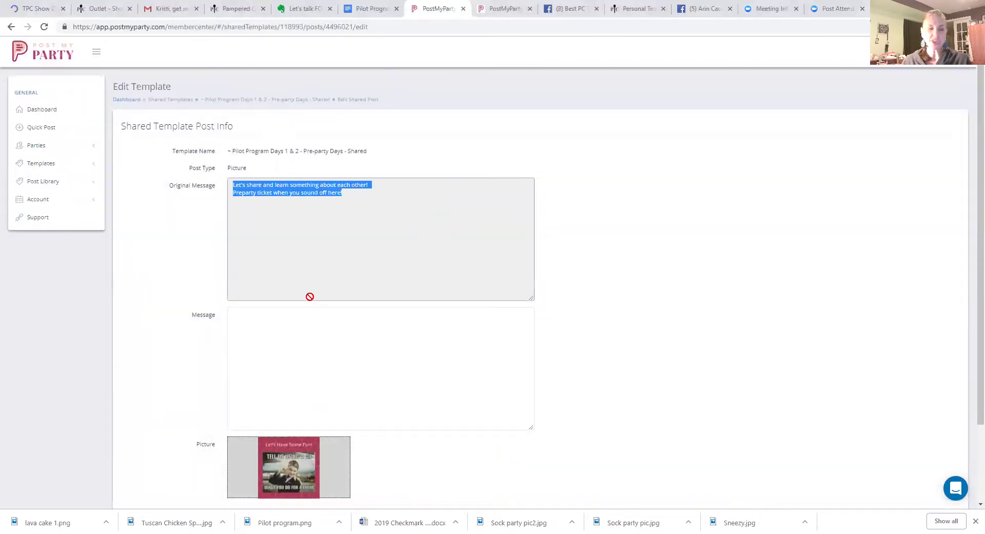
pyautogui.click(321, 331)
pyautogui.hotkey('ctrl', 'v')
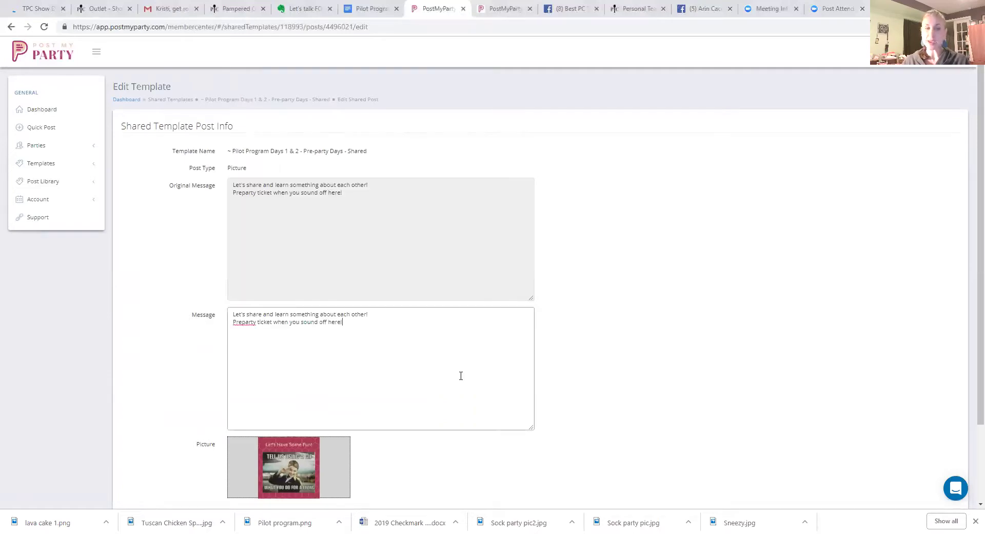
pyautogui.scroll(-2, 548, 448)
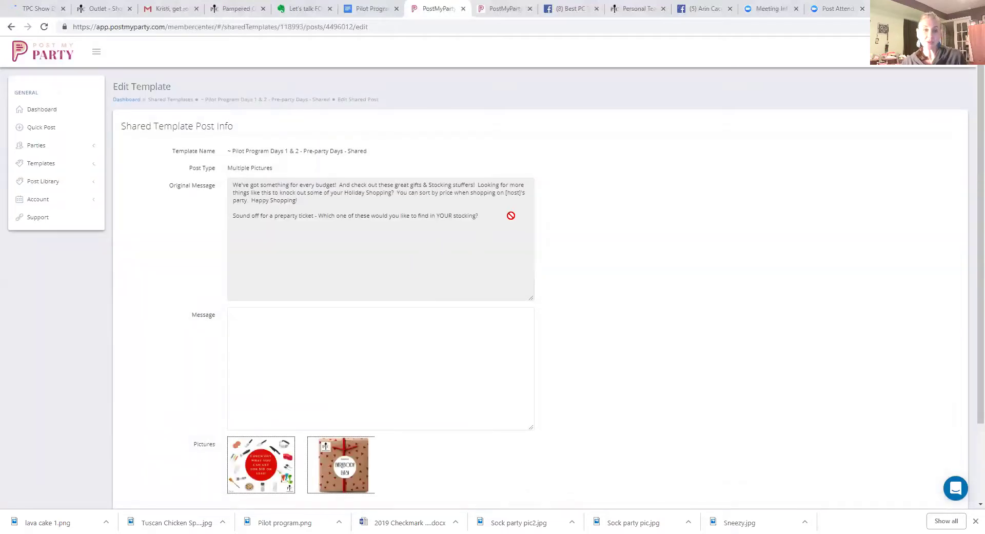
# - Fill the gifts and stocking stuffers post's message with its full original text, starting "We've got something for every budget!", and go to the next post
pyautogui.moveTo(496, 223); pyautogui.dragTo(216, 178)
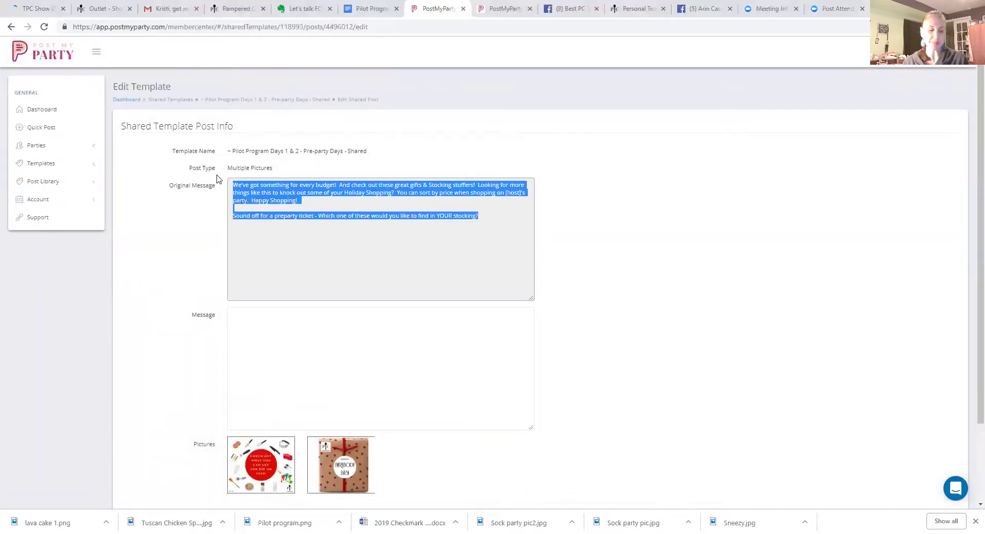
pyautogui.click(327, 331)
pyautogui.hotkey('ctrl', 'v')
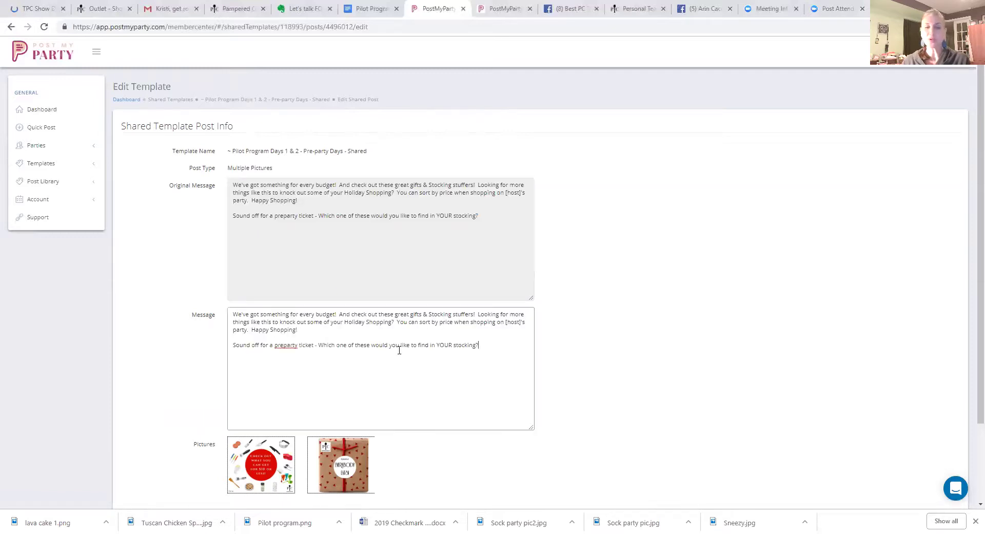
pyautogui.scroll(-2, 410, 370)
pyautogui.click(517, 465)
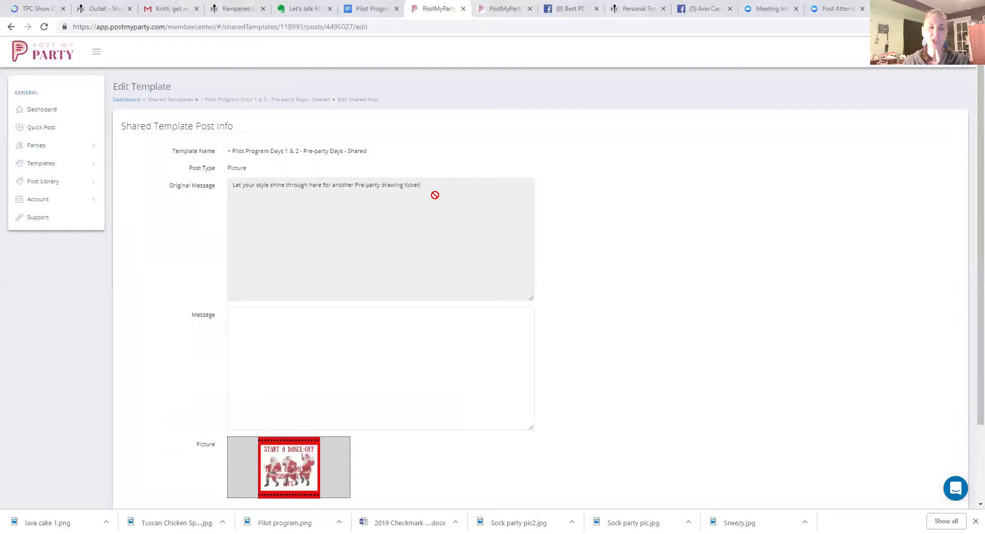
# - Copy the original "Let your style shine through here for another Pre-party drawing ticket!" text into the message and move on to the next post
pyautogui.moveTo(423, 185); pyautogui.dragTo(222, 194)
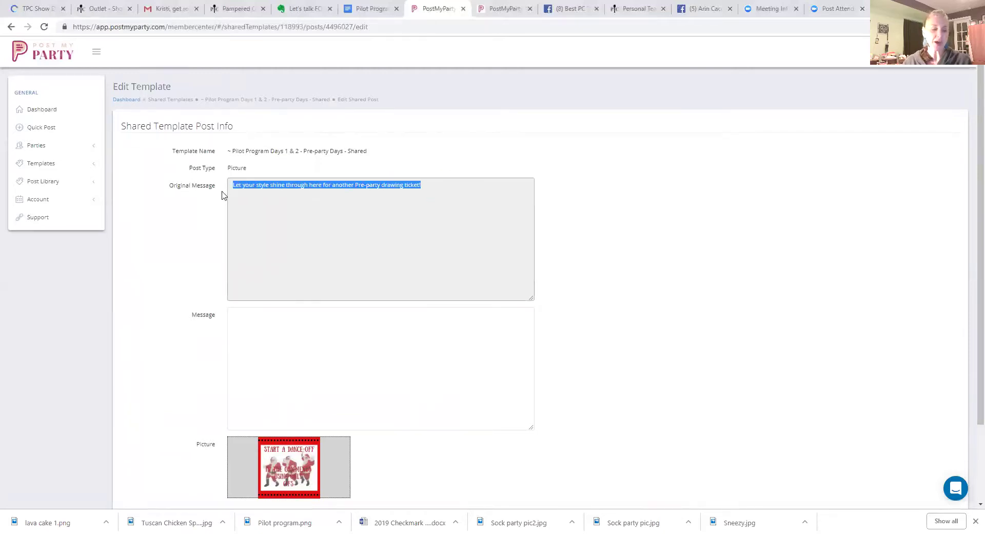
pyautogui.click(352, 322)
pyautogui.hotkey('ctrl', 'v')
pyautogui.scroll(-1, 528, 386)
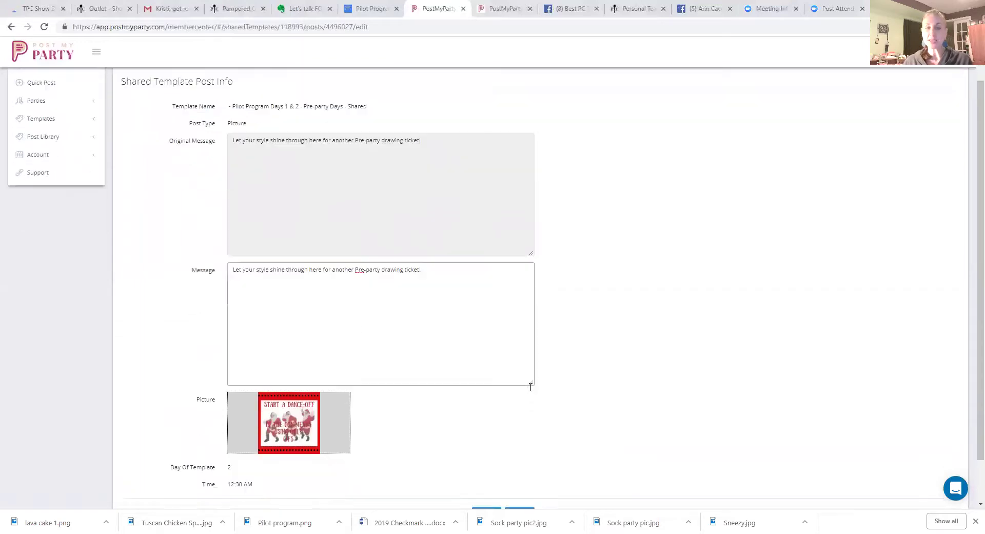
pyautogui.scroll(-1, 531, 386)
pyautogui.click(512, 468)
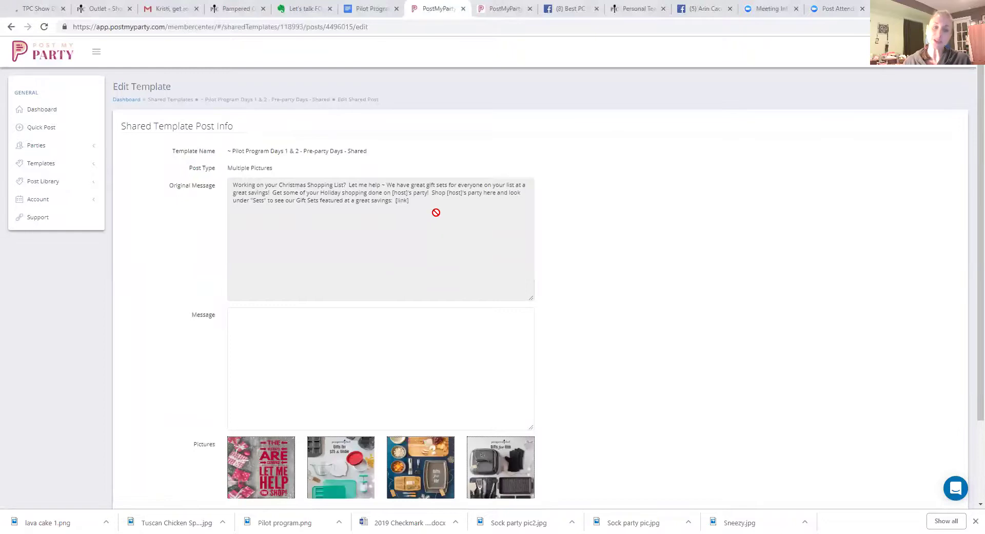
# - Copy the full original gift sets text, from "Working on your Christmas Shopping List?" through "[link]", into the message and proceed to the next post
pyautogui.moveTo(409, 201); pyautogui.dragTo(227, 182)
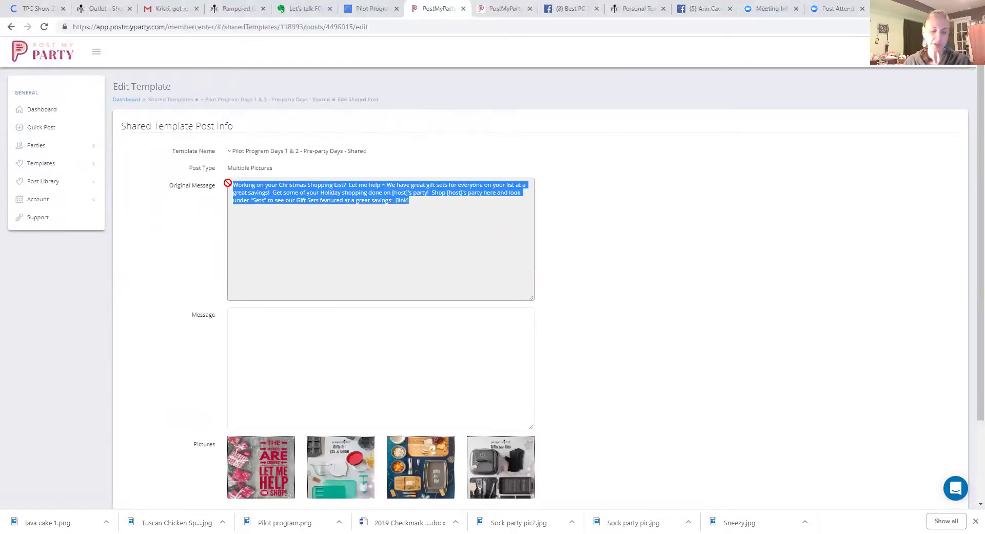
pyautogui.click(281, 325)
pyautogui.hotkey('ctrl', 'v')
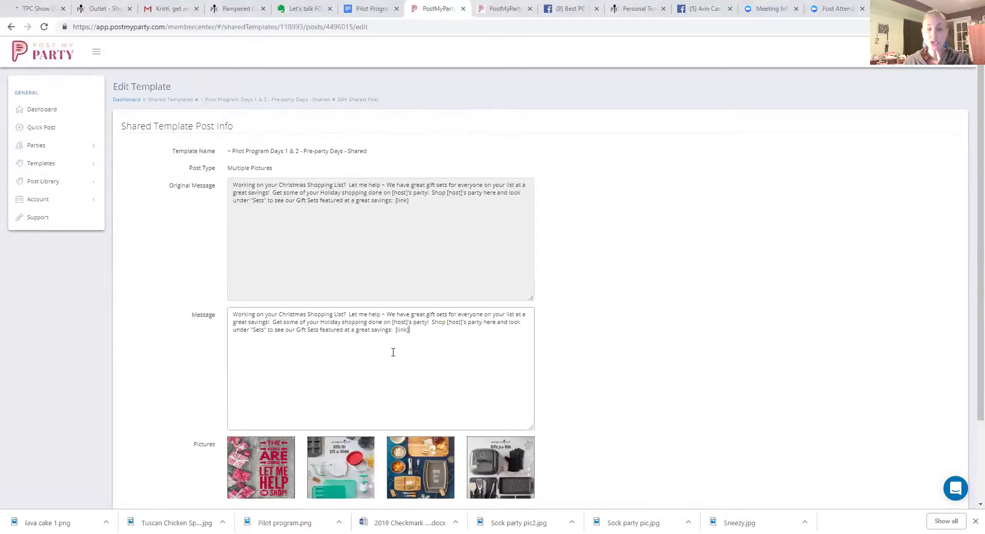
pyautogui.scroll(-2, 395, 352)
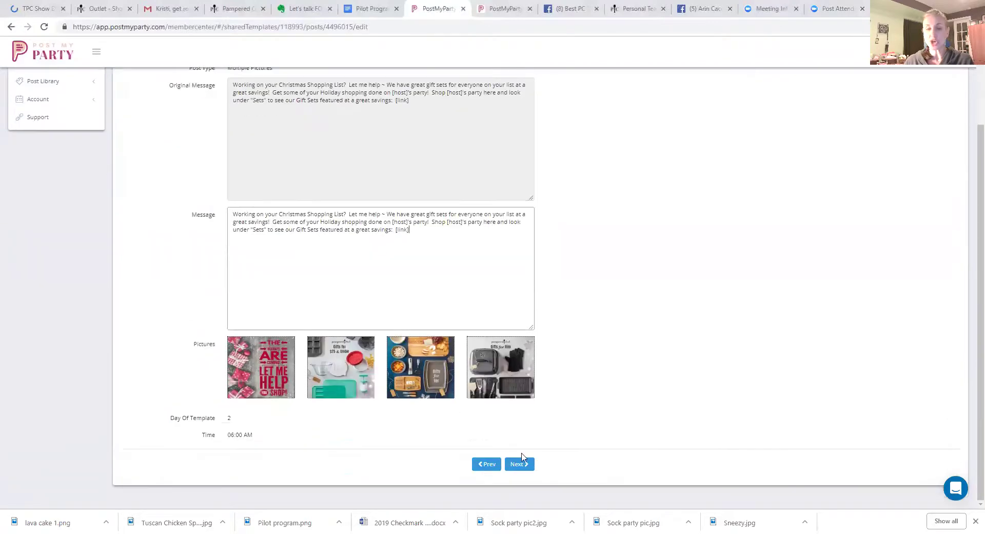
pyautogui.click(524, 464)
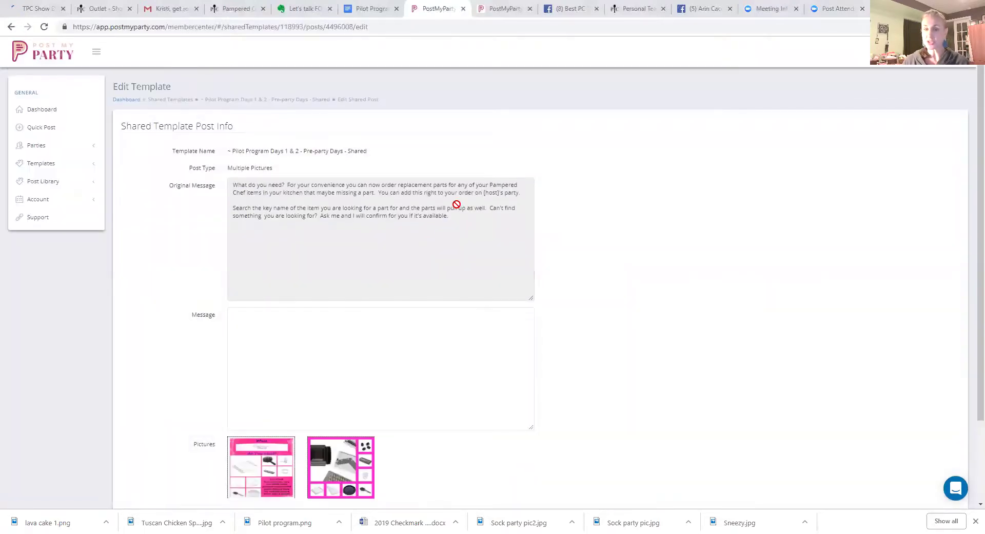
# - Fill the replacement parts post's message with both original paragraphs, starting "What do you need?", and advance to the next post
pyautogui.moveTo(466, 223); pyautogui.dragTo(252, 186)
pyautogui.click(460, 220)
pyautogui.moveTo(450, 216); pyautogui.dragTo(228, 183)
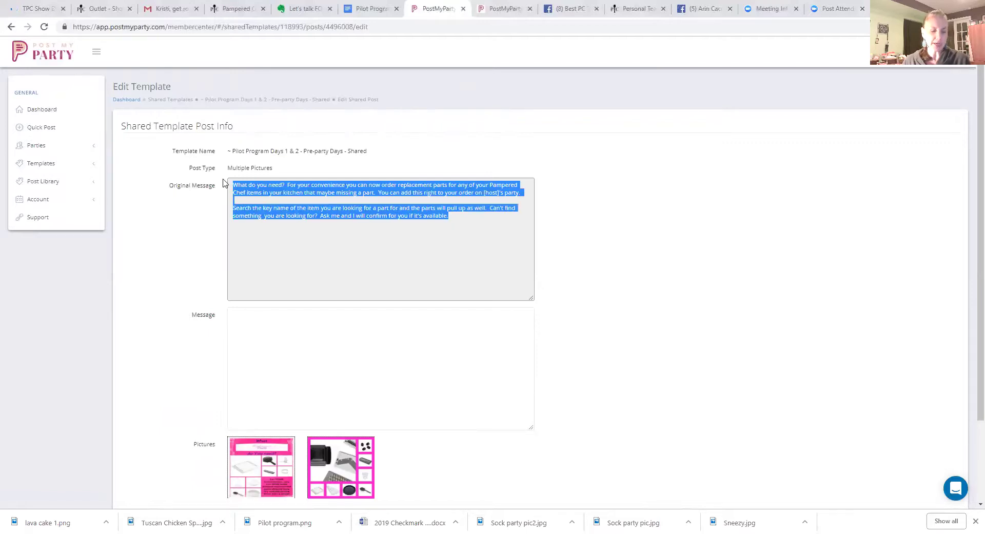
pyautogui.hotkey('ctrl', 'c')
pyautogui.click(366, 320)
pyautogui.hotkey('ctrl', 'v')
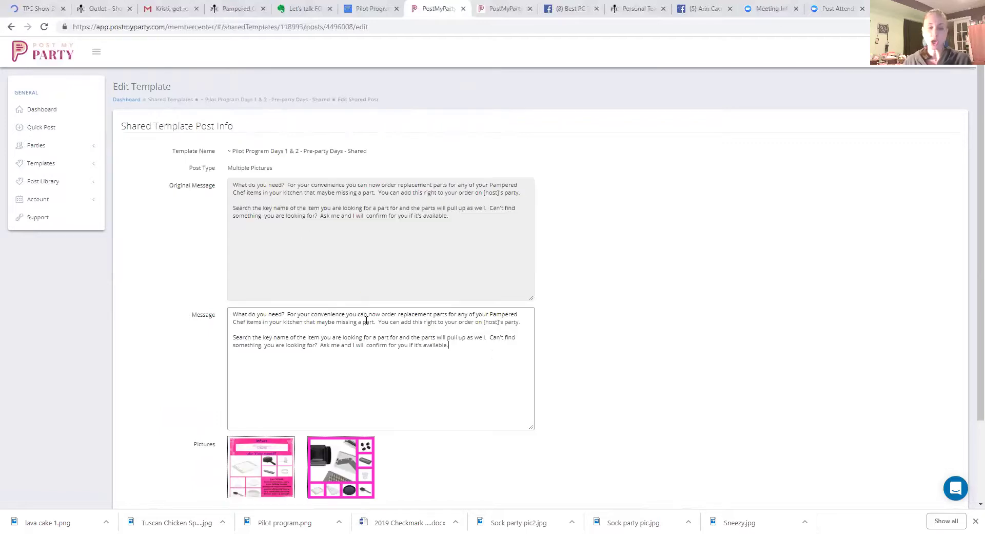
pyautogui.scroll(-2, 497, 359)
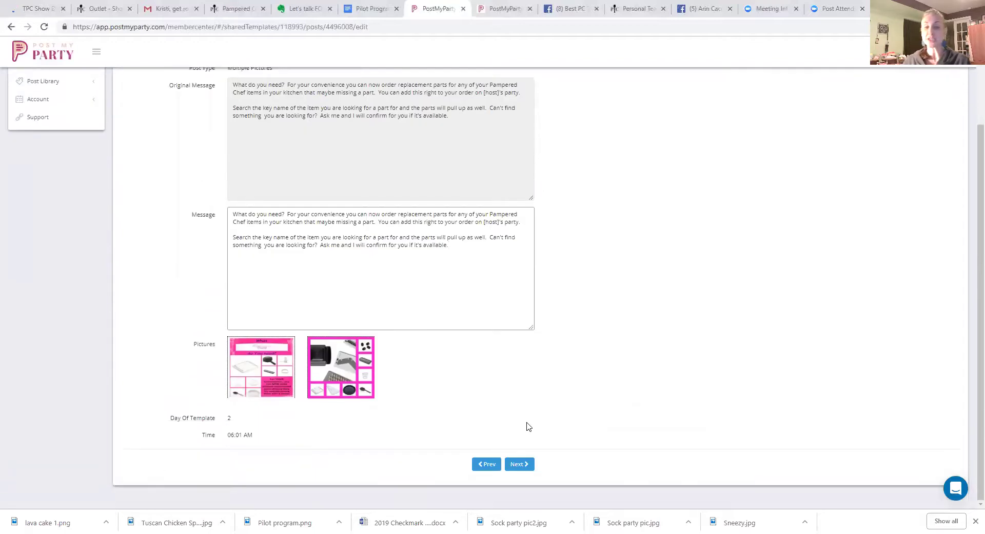
pyautogui.click(520, 464)
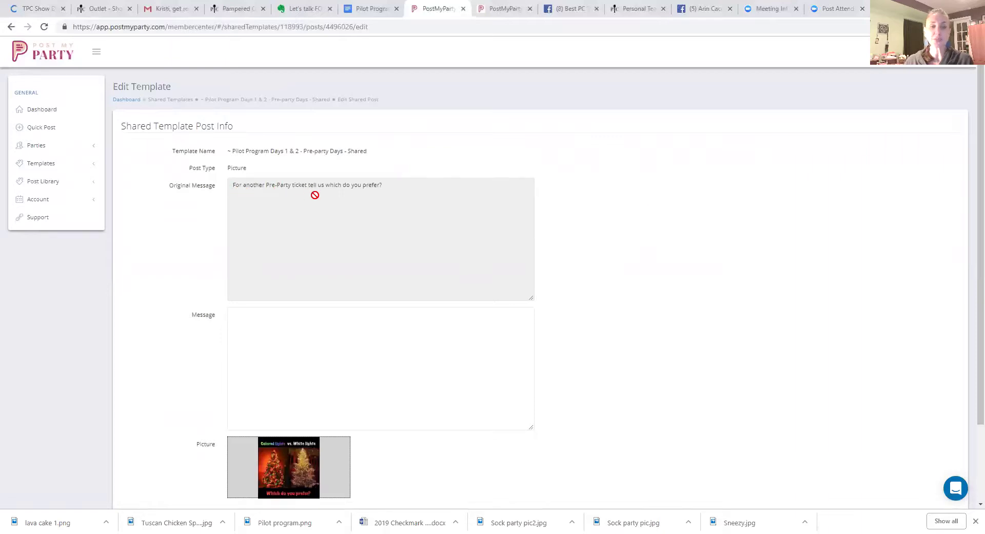
# - Copy the original "For another Pre-Party ticket tell us which do you prefer?" text into the message and go to the next post
pyautogui.moveTo(385, 186); pyautogui.dragTo(214, 189)
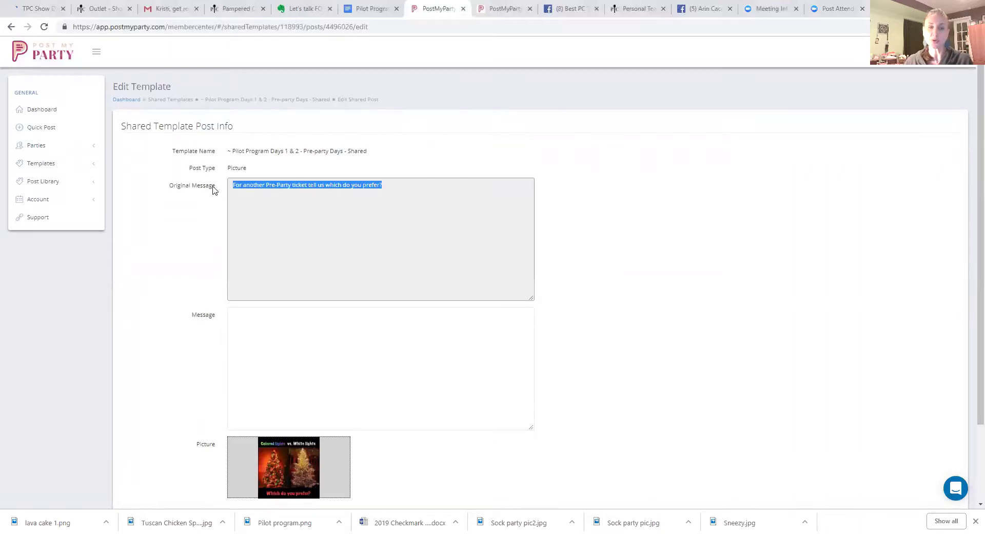
pyautogui.click(326, 339)
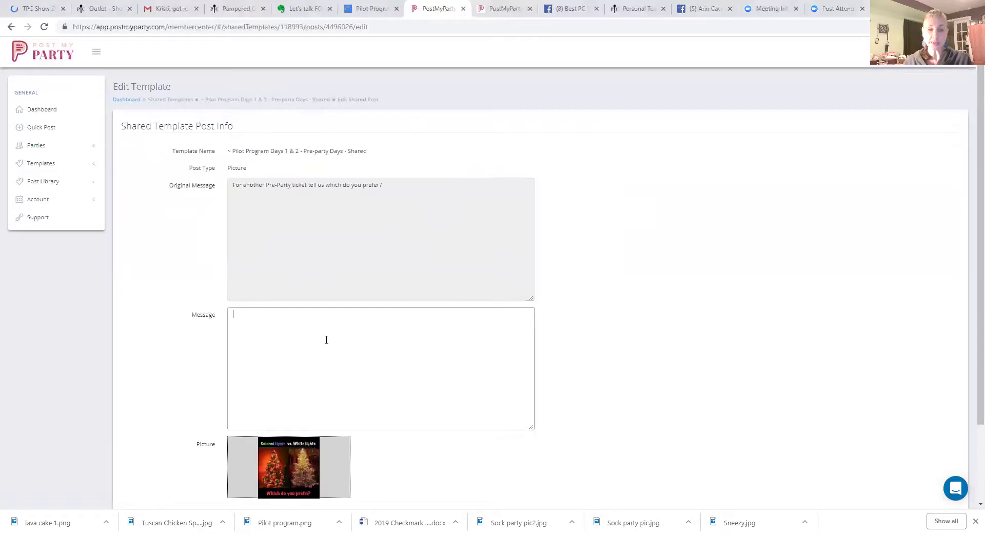
pyautogui.hotkey('ctrl', 'v')
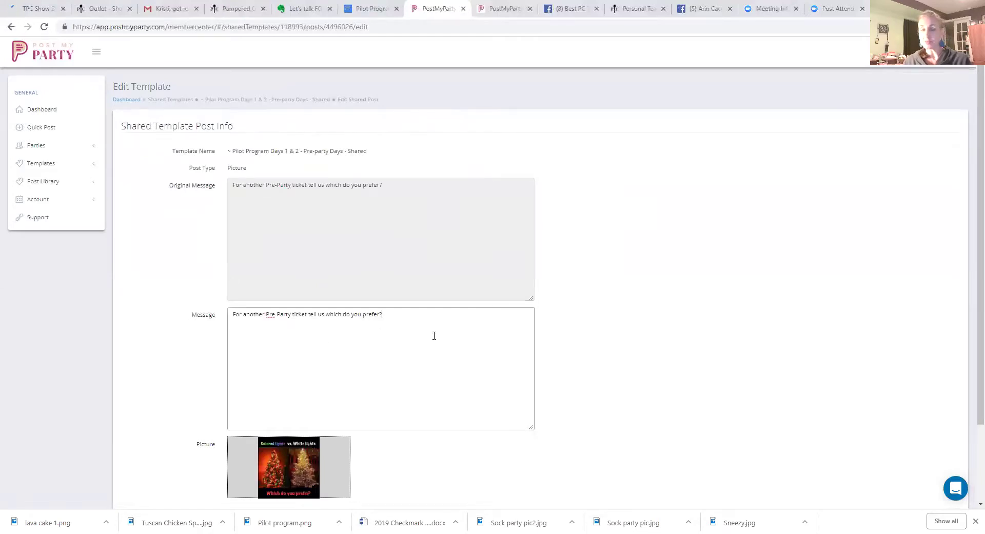
pyautogui.scroll(-1, 434, 336)
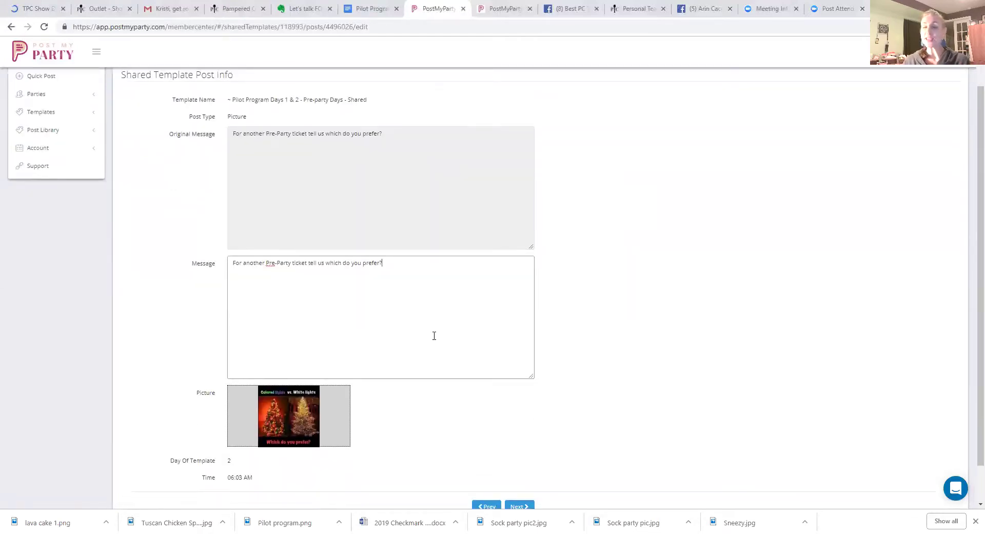
pyautogui.scroll(-1, 434, 336)
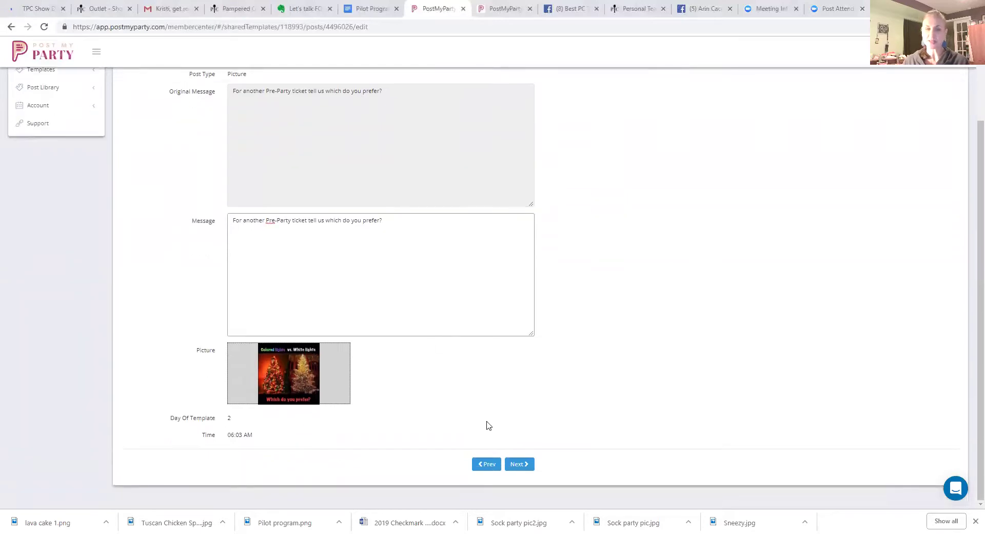
pyautogui.click(519, 464)
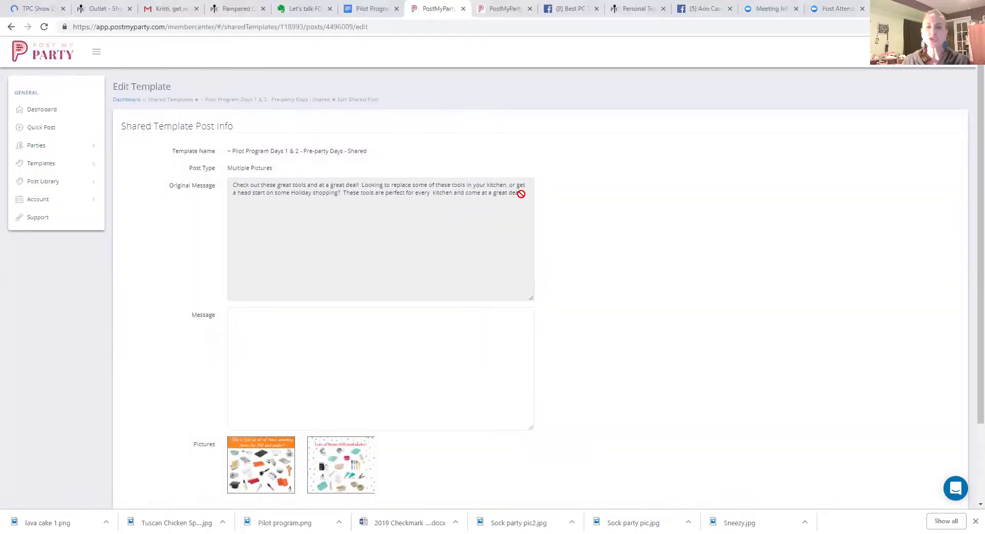
# - Copy the original kitchen tools text, starting "Check out these great tools and at a great deal!", into the message and continue to the next post
pyautogui.moveTo(521, 193); pyautogui.dragTo(299, 325)
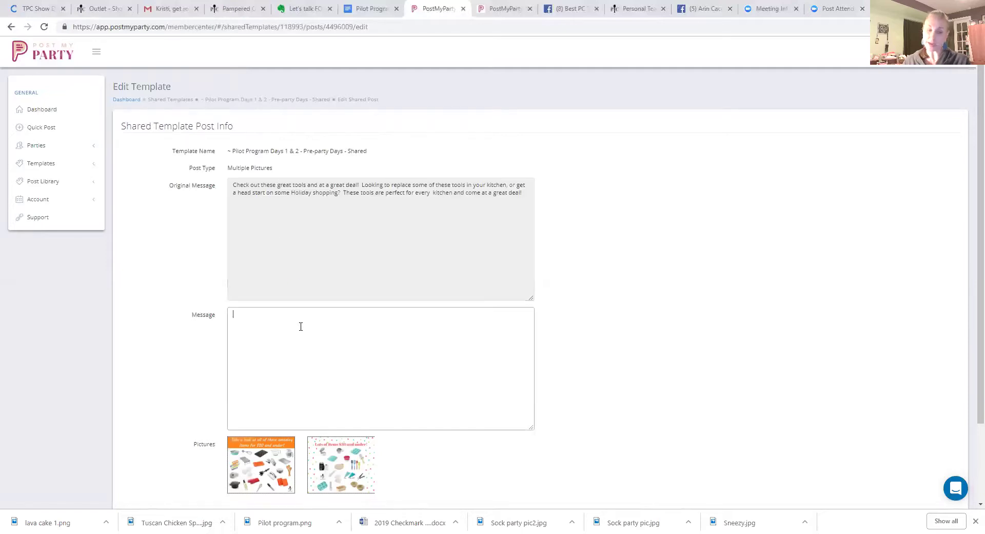
pyautogui.scroll(-2, 539, 379)
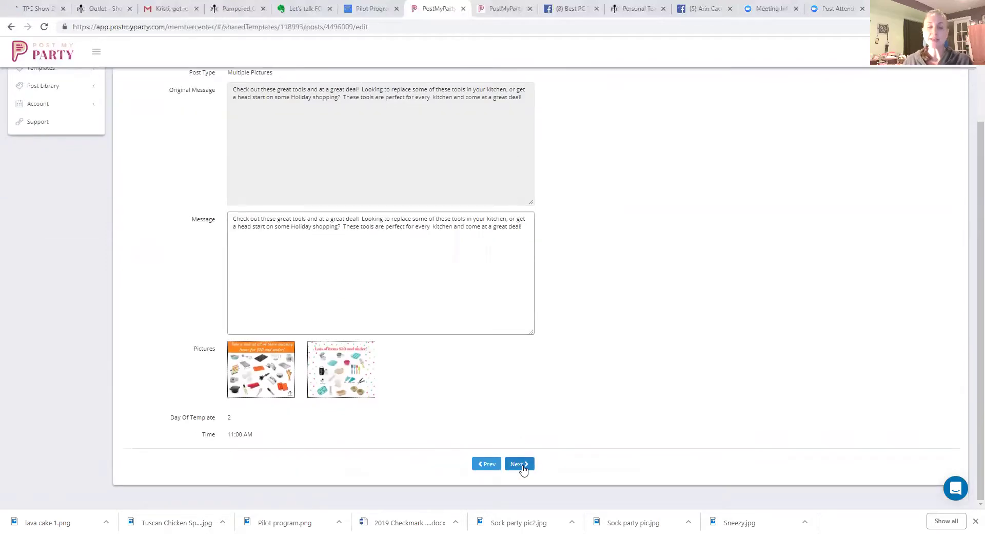
pyautogui.click(519, 463)
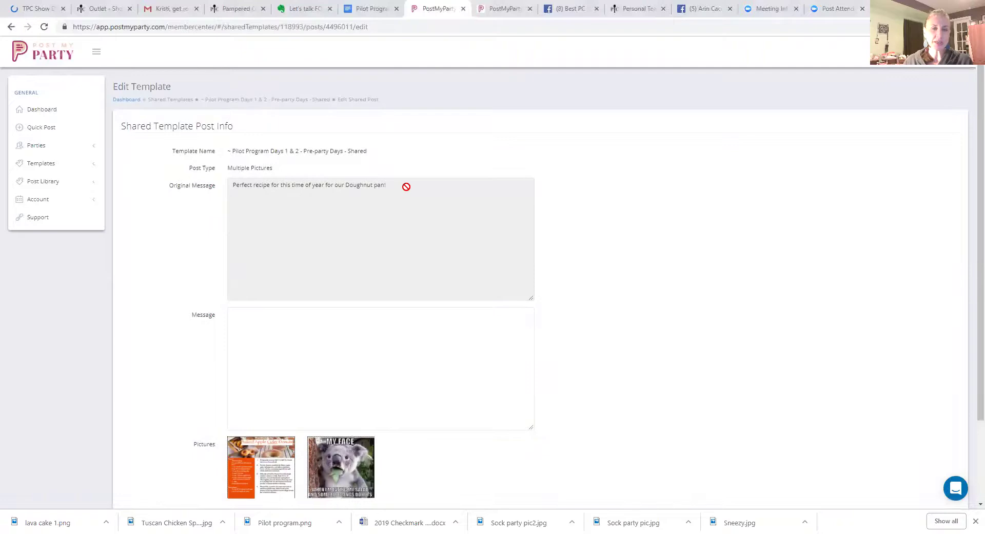
# - Copy the original "Perfect recipe for this time of year for our Doughnut pan!" into the message, add "[link]" on a new line, and open the next post
pyautogui.moveTo(405, 186); pyautogui.dragTo(229, 190)
pyautogui.hotkey('ctrl', 'c')
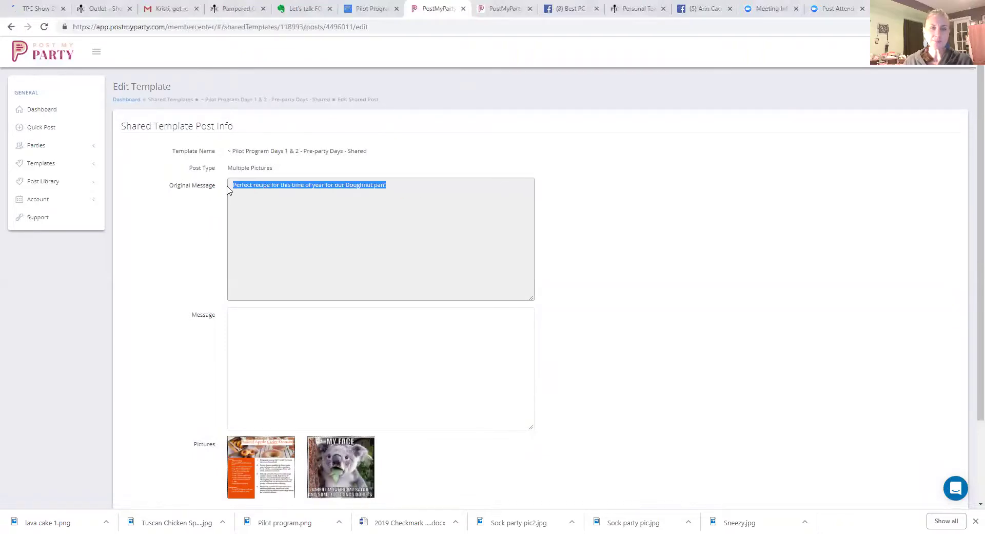
pyautogui.click(326, 324)
pyautogui.hotkey('ctrl', 'v')
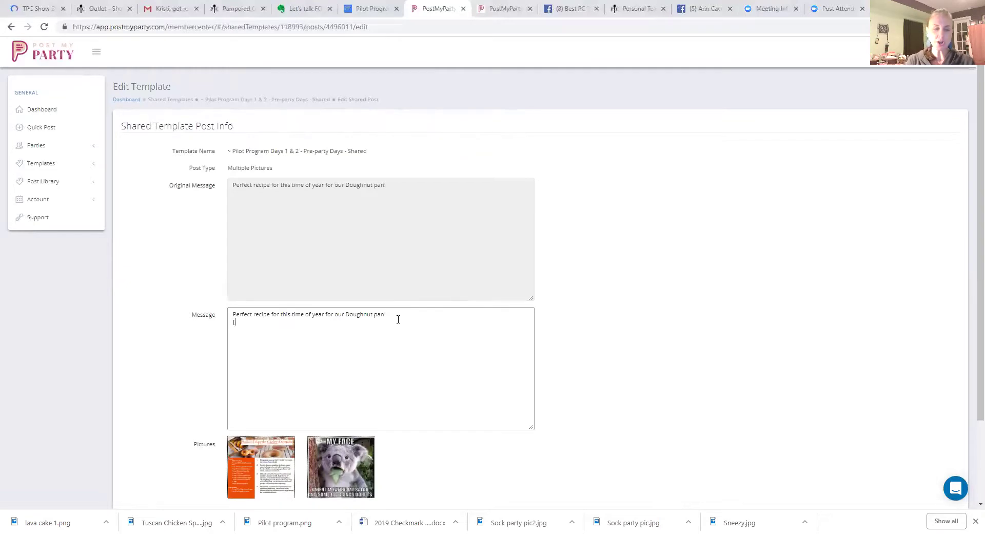
pyautogui.write('link')
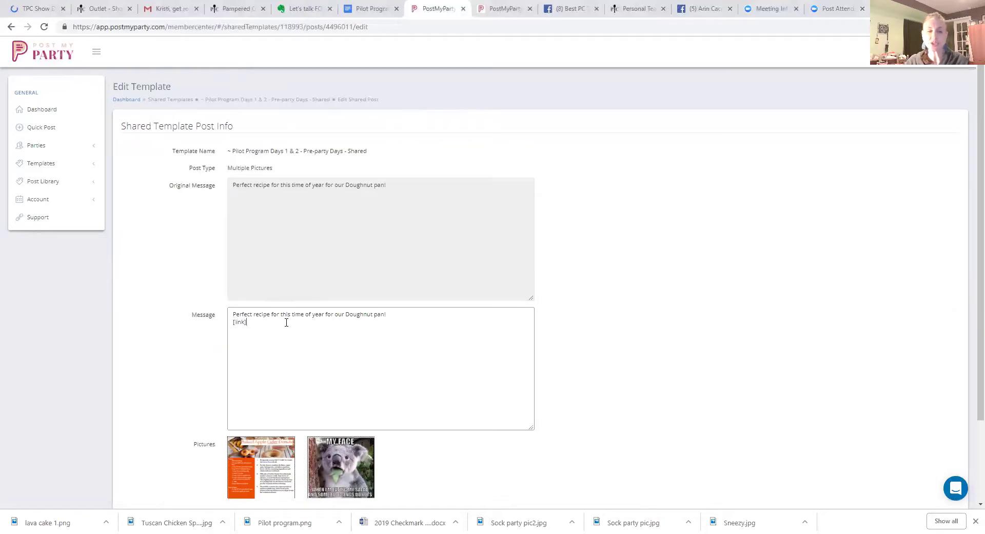
pyautogui.scroll(-1, 287, 322)
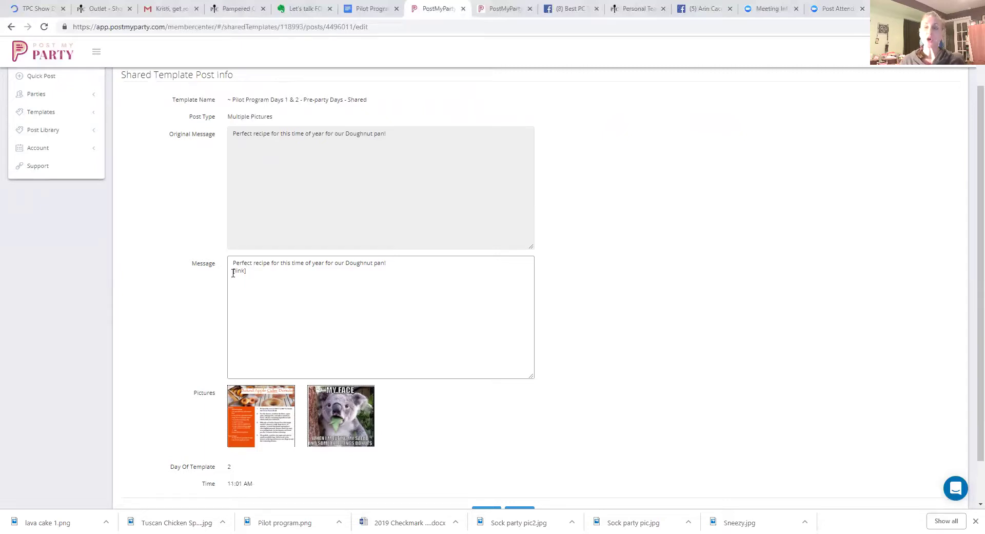
pyautogui.click(257, 270)
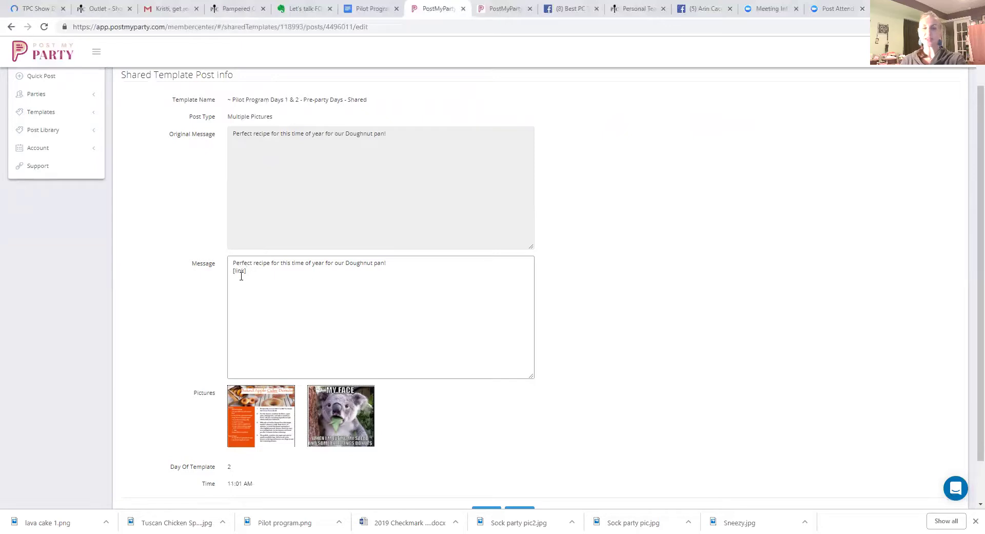
pyautogui.scroll(-1, 240, 276)
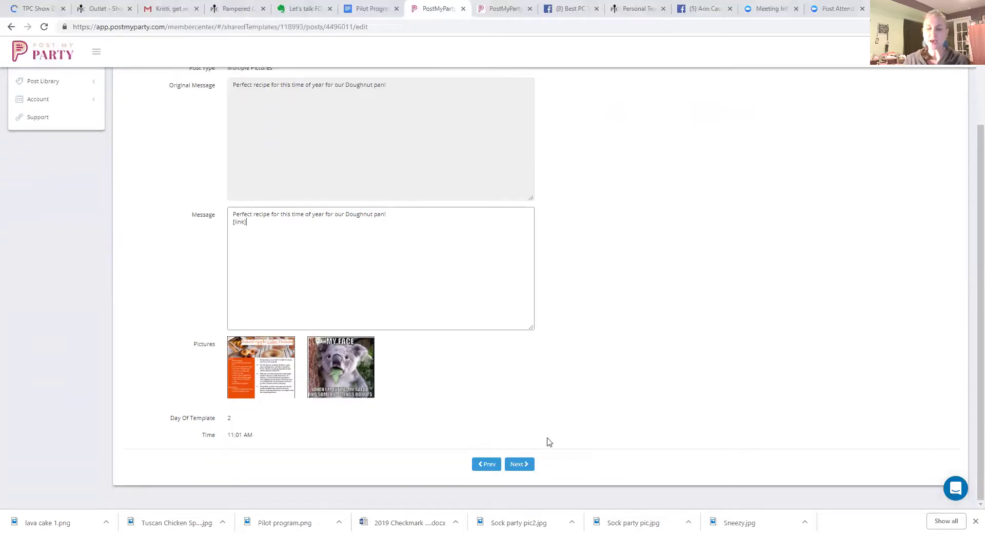
pyautogui.click(528, 464)
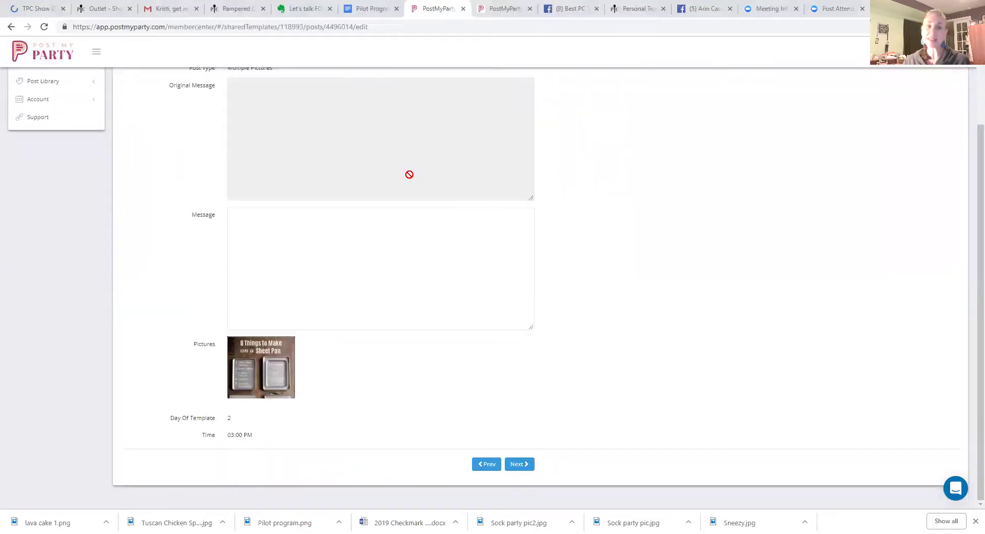
# - Enter "[link]" as the message of the sheet pan post, which has no original text, and advance to the next post
pyautogui.scroll(1, 406, 174)
pyautogui.scroll(-1, 361, 192)
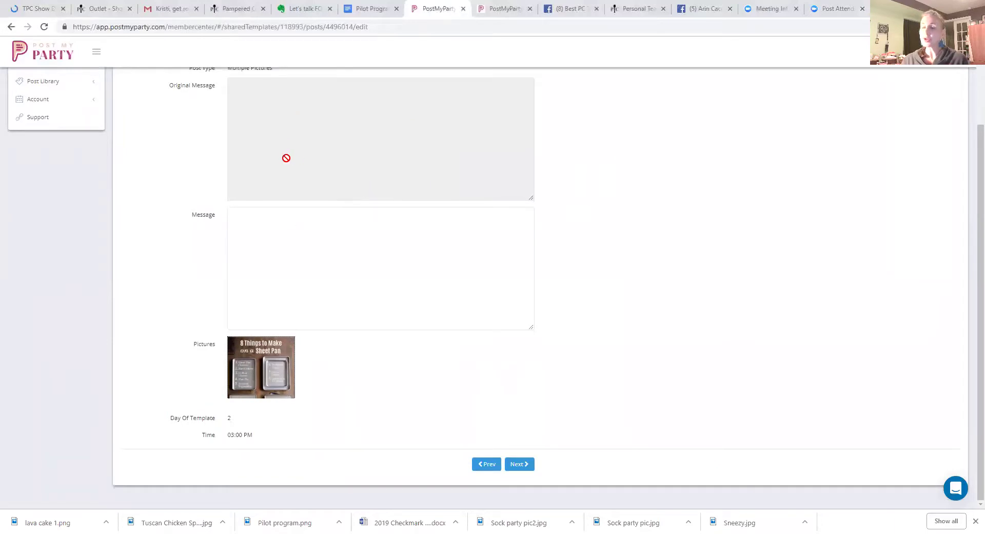
pyautogui.click(277, 224)
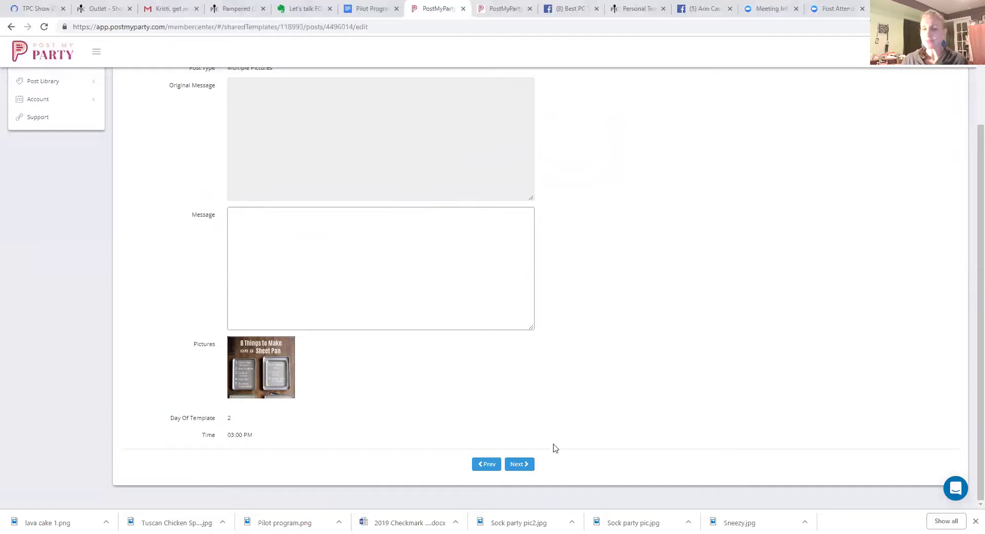
pyautogui.write('link]')
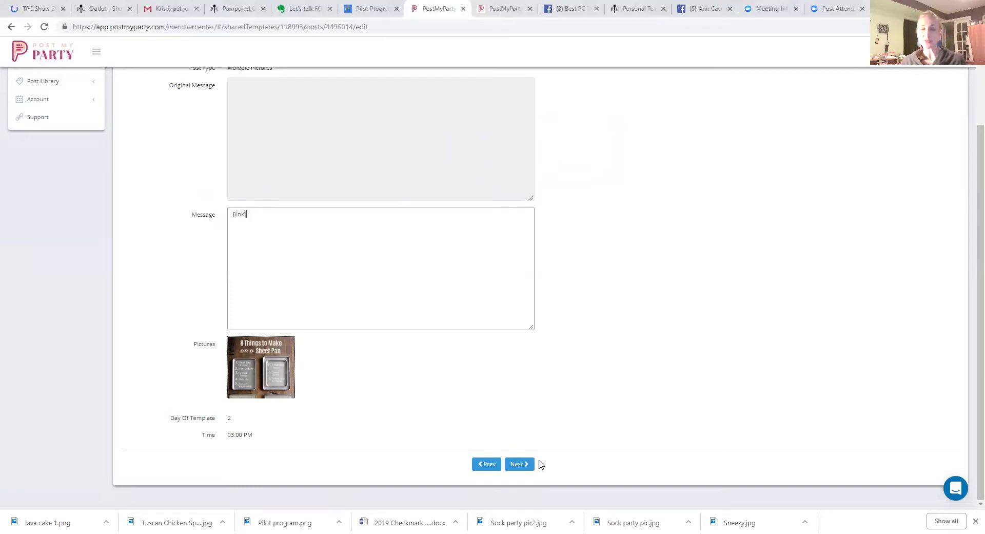
pyautogui.click(521, 464)
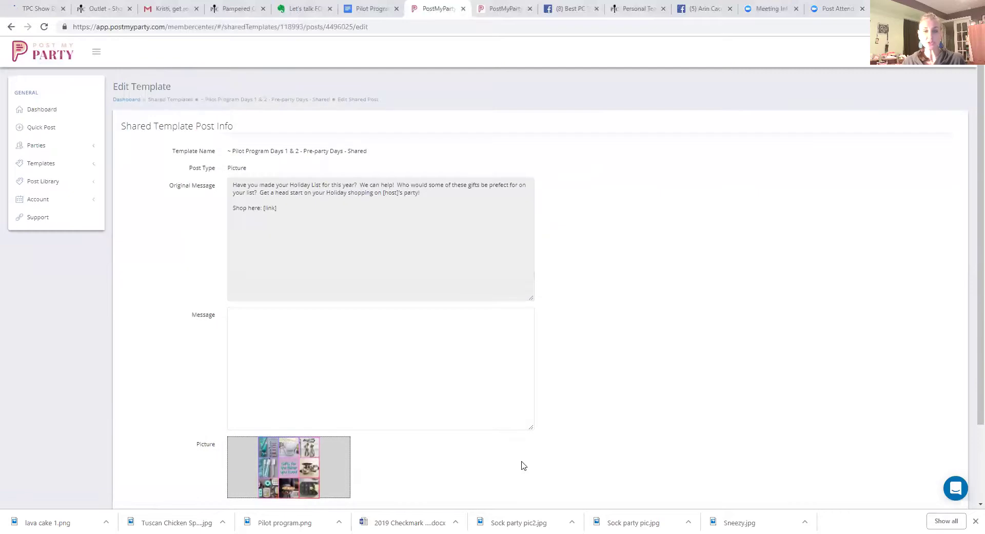
# - Copy the original "Have you made your Holiday List for this year?" text with its shop link into the message and go to the next post
pyautogui.moveTo(297, 214); pyautogui.dragTo(222, 185)
pyautogui.hotkey('ctrl', 'c')
pyautogui.click(308, 341)
pyautogui.hotkey('ctrl', 'v')
pyautogui.scroll(-2, 483, 346)
pyautogui.click(520, 464)
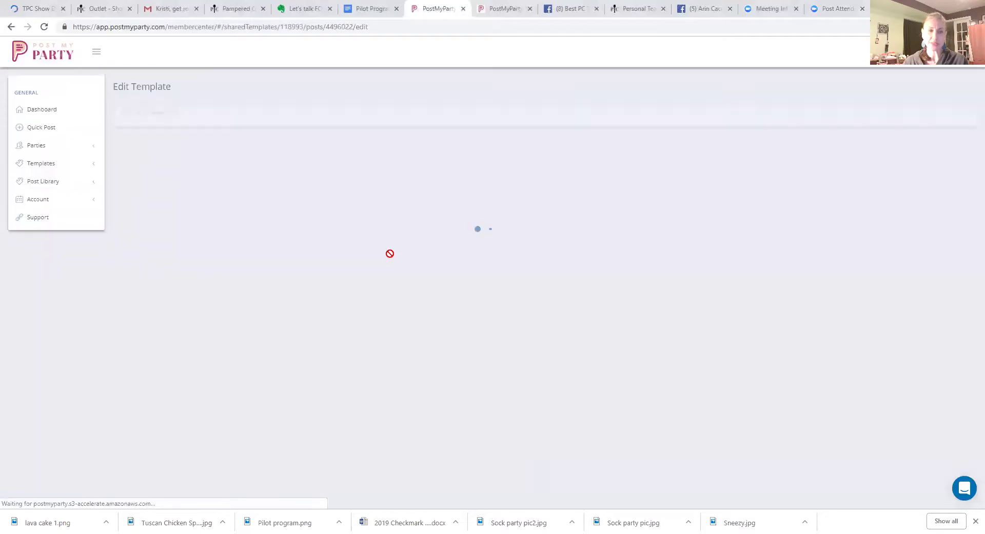
# - Fill the Christmas Dinner game post's message with the full original text, starting "It's getting that time of year!", and continue to the next post
pyautogui.moveTo(334, 275); pyautogui.dragTo(230, 179)
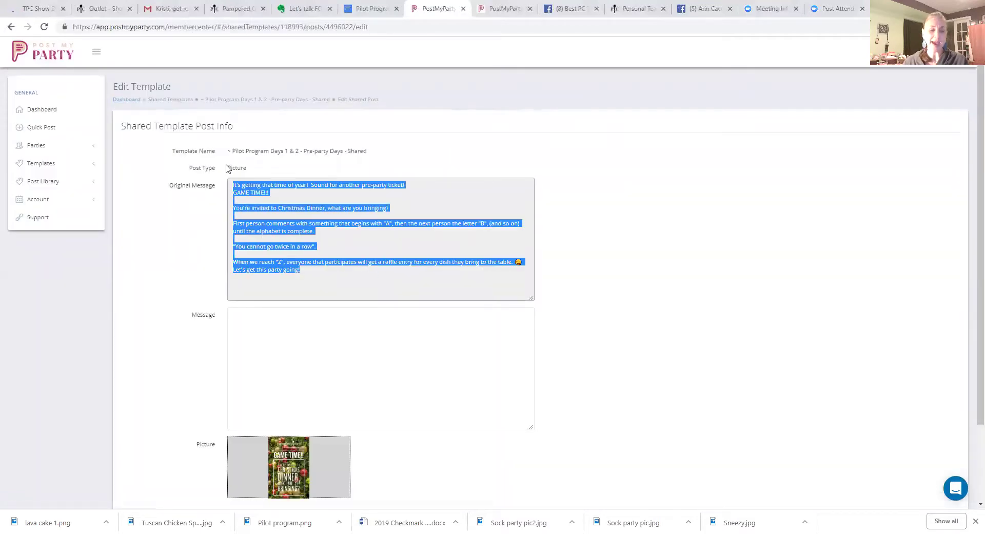
pyautogui.click(313, 347)
pyautogui.write('It\'s getting that time of year!  Sound for another pre-party ticket! GAME TIME!!!  You\'re invited to Christmas Dinner, what are you bringing?  First person comments with something that begins with "A", then the next person the letter "B", (and so on) until the alphabet is complete.  "You cannot go twice in a row".  When we reach "Z", everyone that participates will get a raffle entry for every dish they bring to the table. 😋 Let\'s get this party going!')
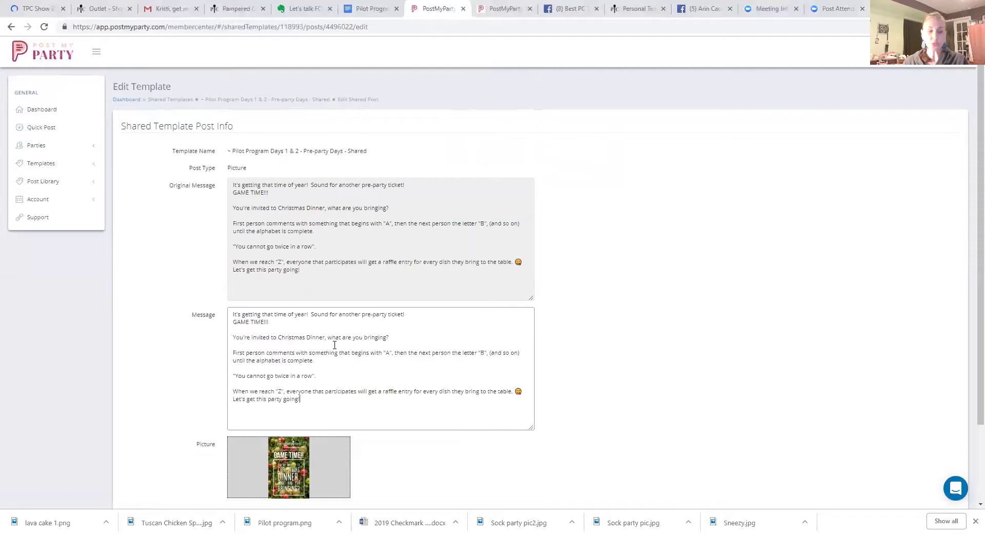
pyautogui.scroll(-2, 543, 382)
pyautogui.click(524, 466)
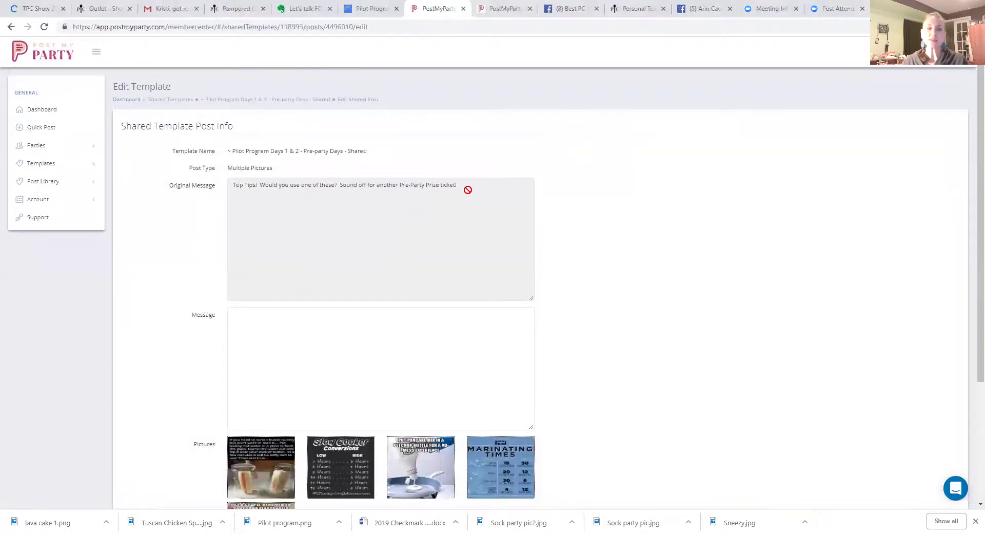
# - Copy the original "Top Tips! Would you use one of these?" text into the message and open the next post
pyautogui.moveTo(463, 188); pyautogui.dragTo(198, 176)
pyautogui.hotkey('ctrl', 'c')
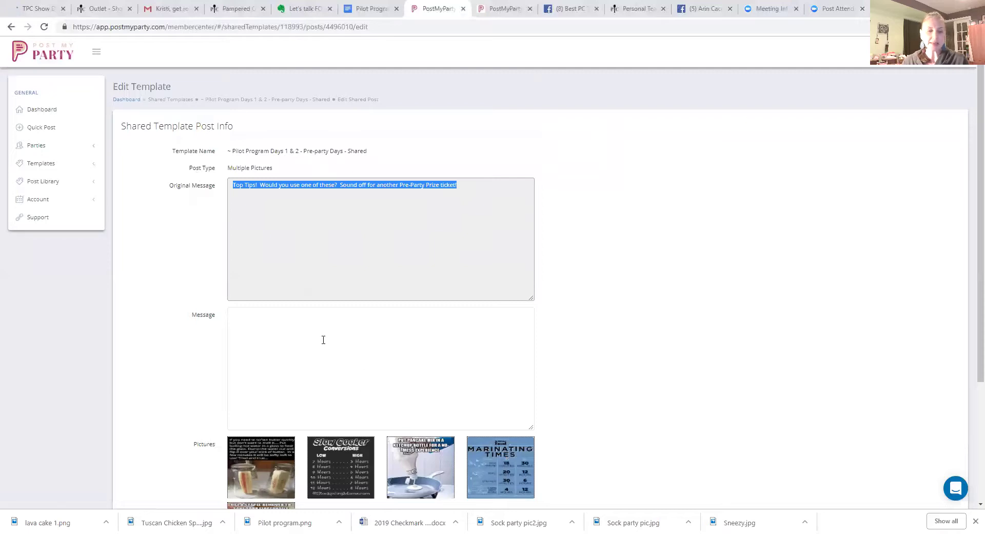
pyautogui.click(323, 339)
pyautogui.hotkey('ctrl', 'v')
pyautogui.scroll(-3, 544, 385)
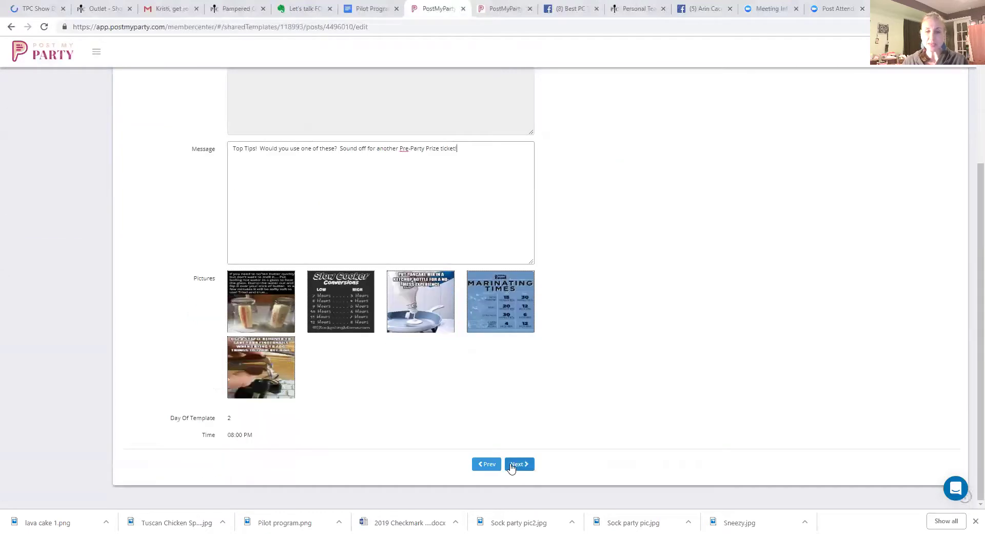
pyautogui.click(517, 464)
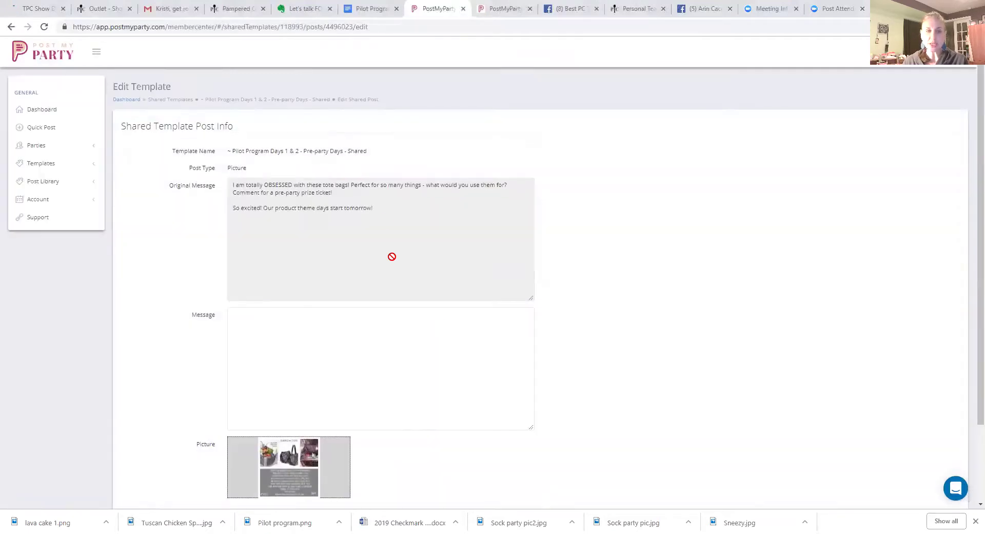
# - Copy both original tote bag paragraphs, starting "I am totally OBSESSED with these tote bags!", into the message and advance to the next post
pyautogui.moveTo(382, 213); pyautogui.dragTo(212, 185)
pyautogui.hotkey('ctrl', 'c')
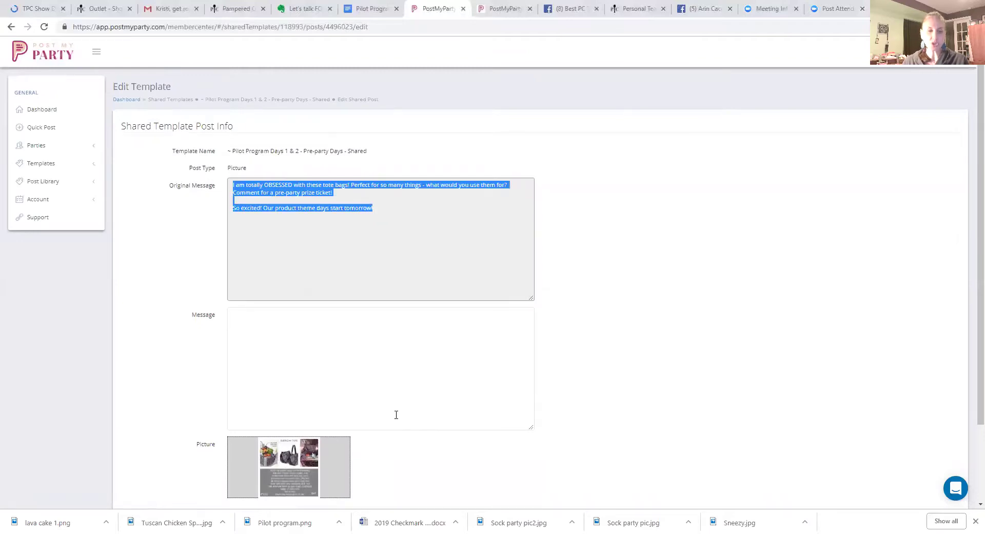
pyautogui.click(331, 309)
pyautogui.hotkey('ctrl', 'v')
pyautogui.scroll(-2, 539, 398)
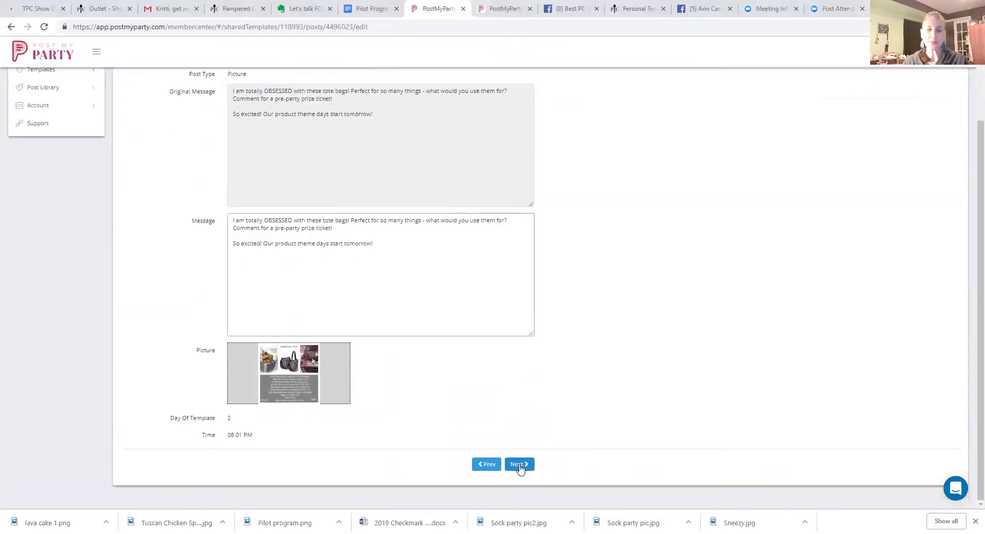
pyautogui.click(519, 466)
# - Copy the original "Tomorrow we start with NEW Themed days" text with its shop link into the last post's message and finish the import
pyautogui.moveTo(325, 229); pyautogui.dragTo(200, 179)
pyautogui.hotkey('ctrl', 'c')
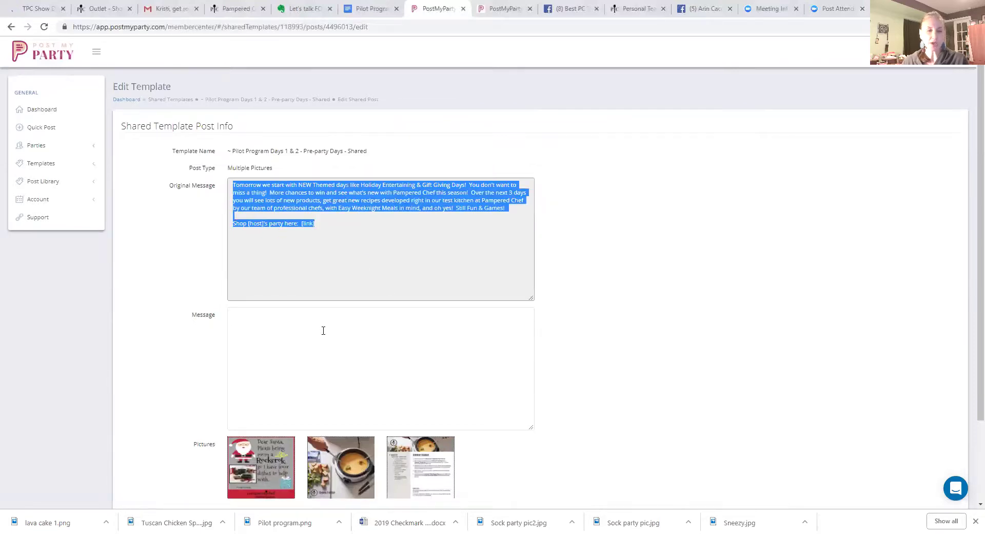
pyautogui.click(325, 330)
pyautogui.hotkey('ctrl', 'v')
pyautogui.scroll(-2, 507, 398)
pyautogui.click(521, 464)
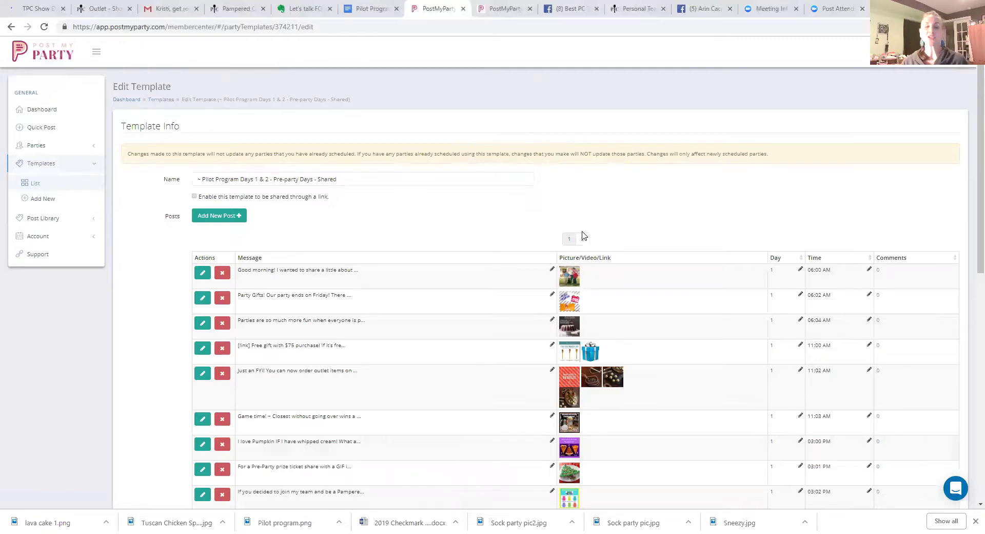
pyautogui.scroll(-2, 560, 225)
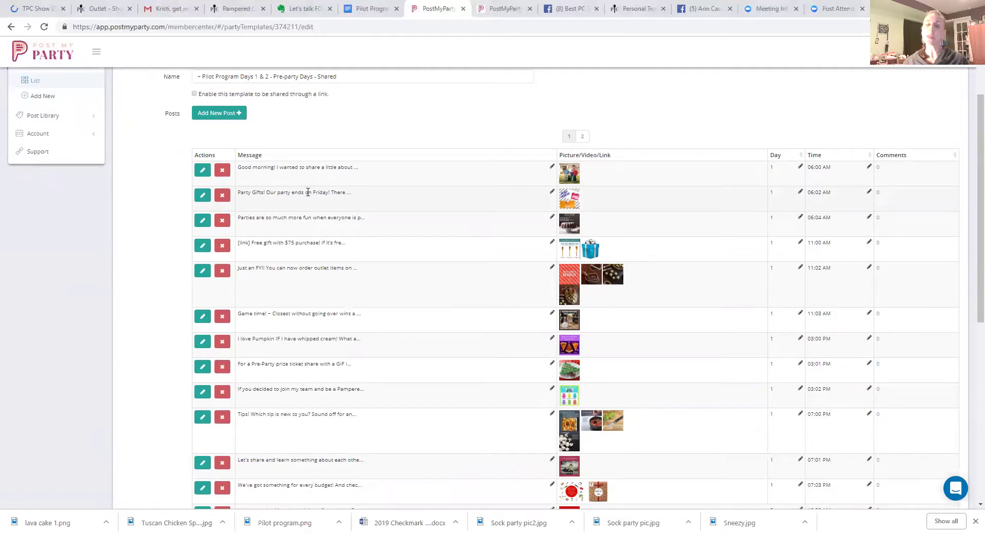
pyautogui.scroll(-1, 362, 163)
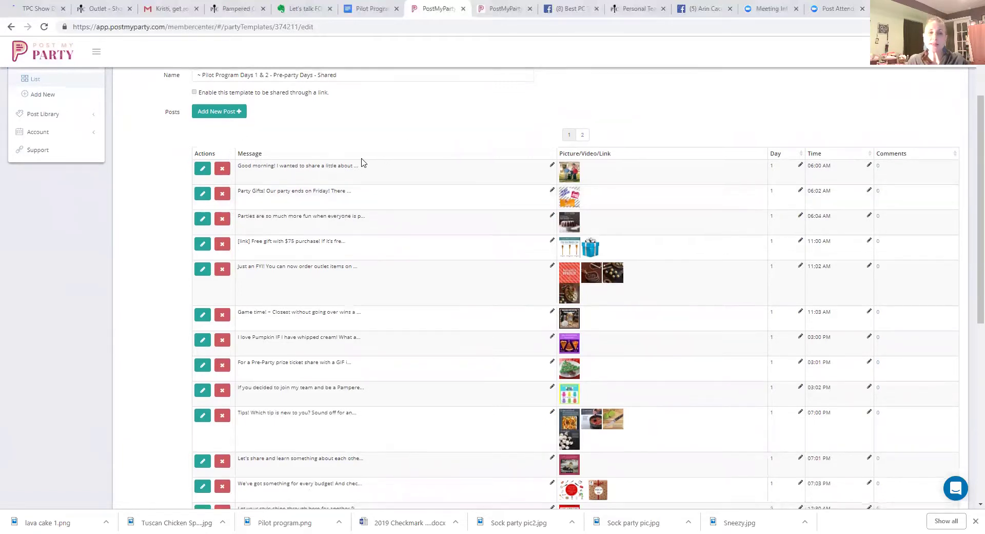
pyautogui.scroll(2, 362, 162)
pyautogui.scroll(-1, 362, 160)
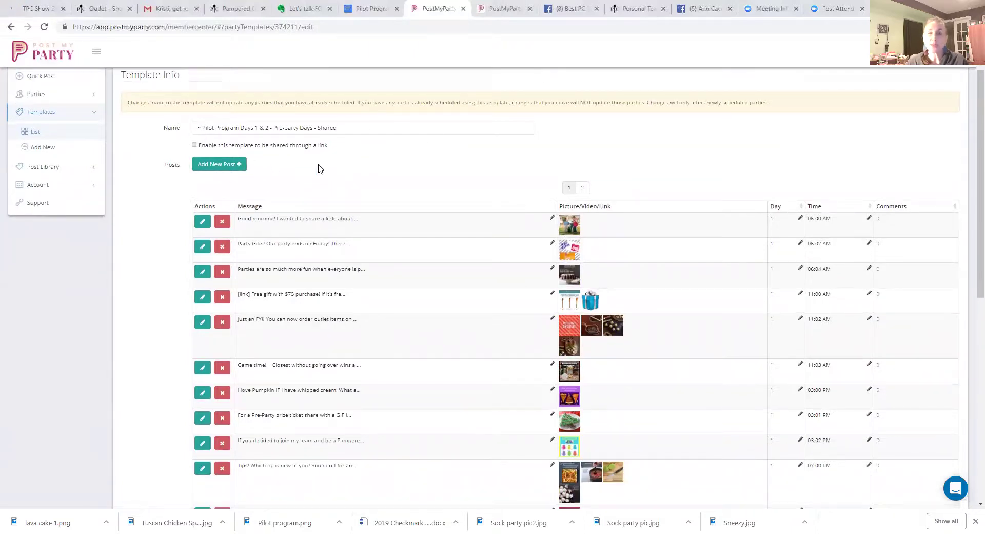
pyautogui.click(203, 129)
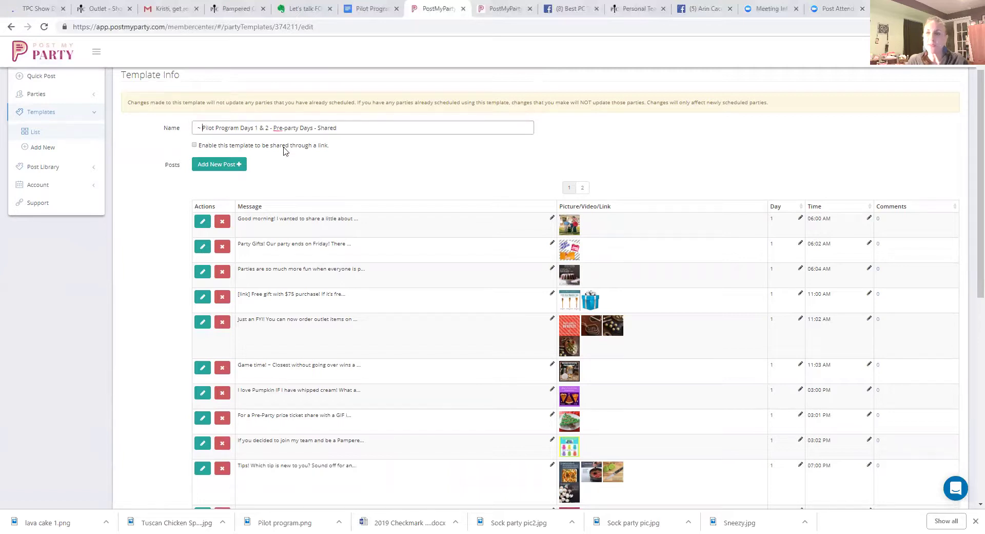
pyautogui.write('Leskovac')
pyautogui.hotkey('ctrl', 'shift', 'Left')
pyautogui.press('BackSpace')
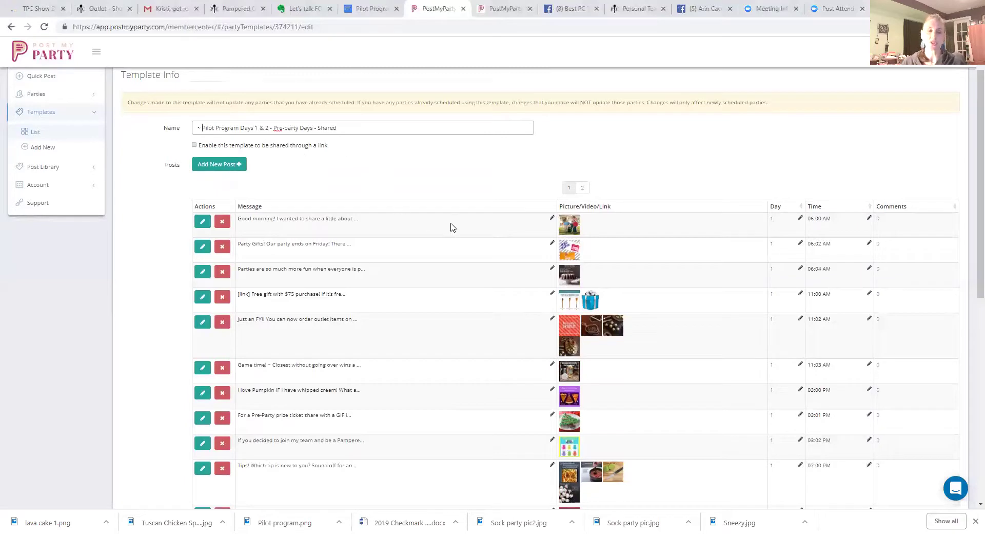
# - Open the first template post, "Good morning! I wanted to share a little about me", for editing and start choosing a replacement picture file
pyautogui.click(202, 222)
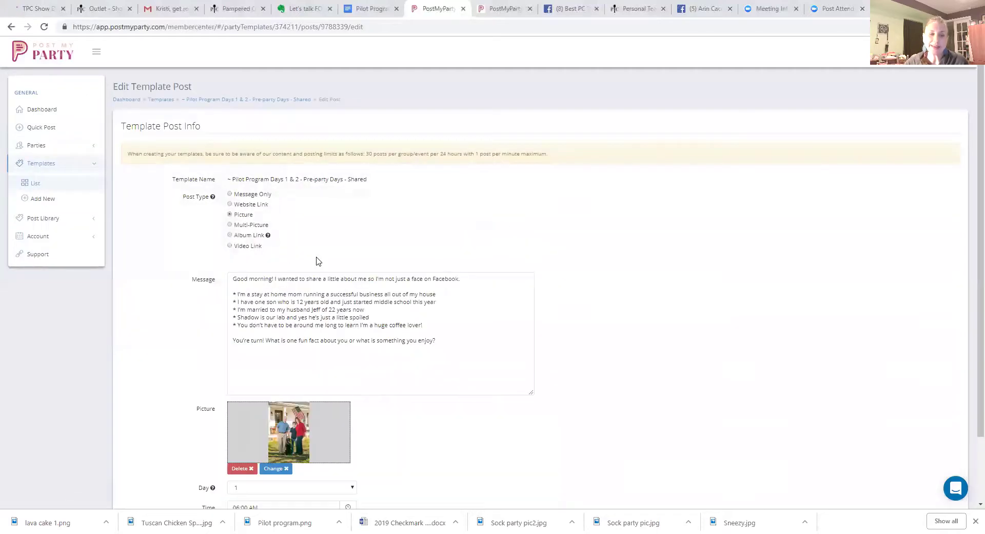
pyautogui.scroll(-2, 316, 262)
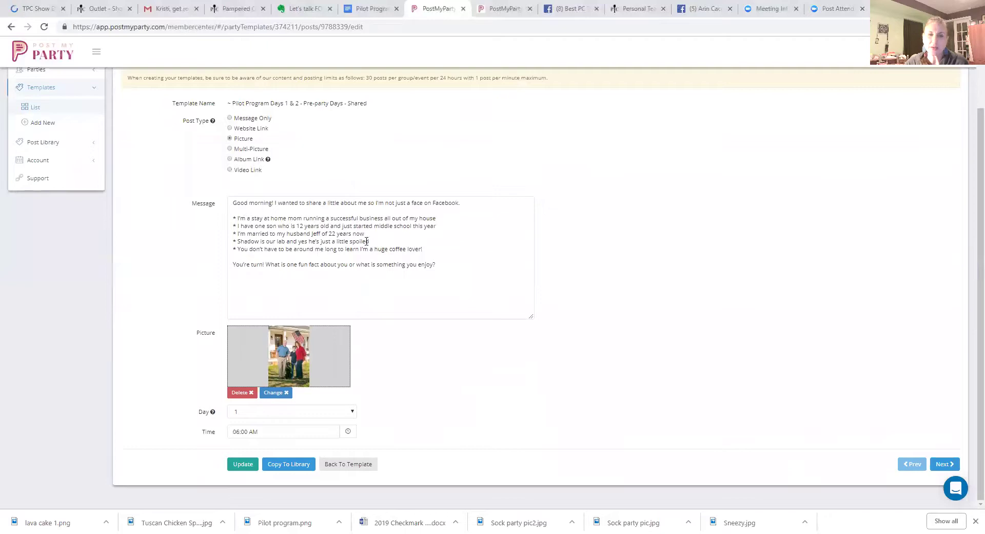
pyautogui.click(275, 394)
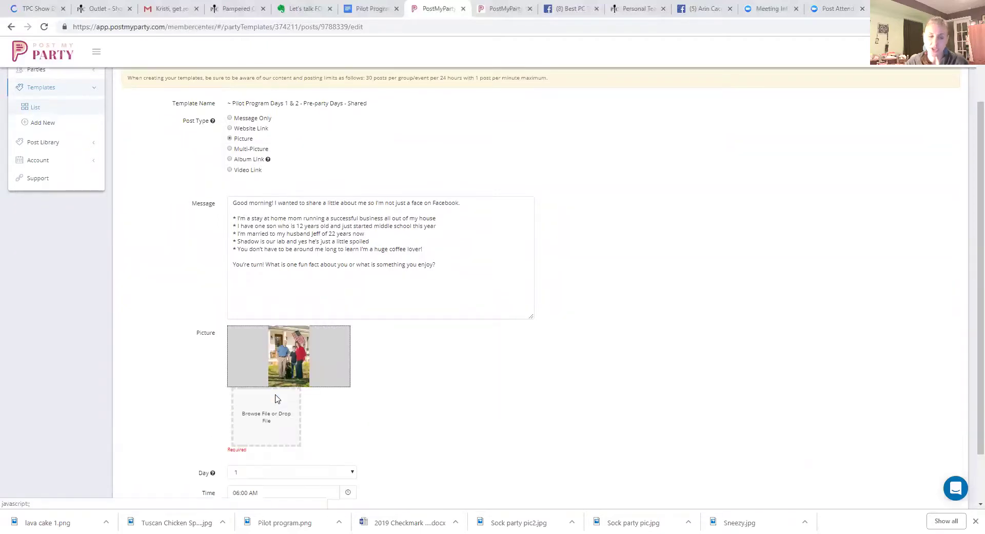
pyautogui.click(276, 421)
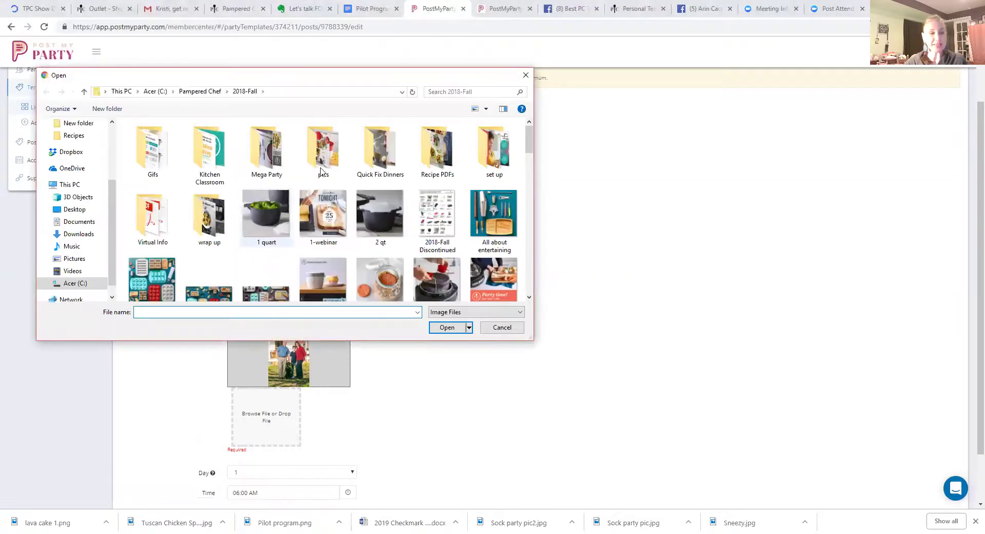
# - Replace the post's picture with the image "2010-Family pic" from the Personal folder on the Acer (C:) drive
pyautogui.click(155, 91)
pyautogui.click(165, 161)
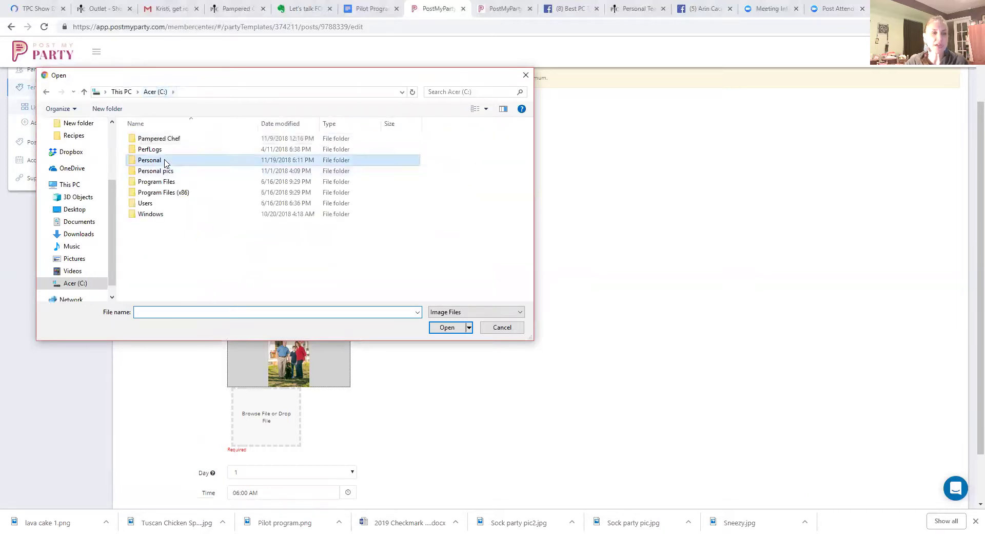
pyautogui.doubleClick(165, 162)
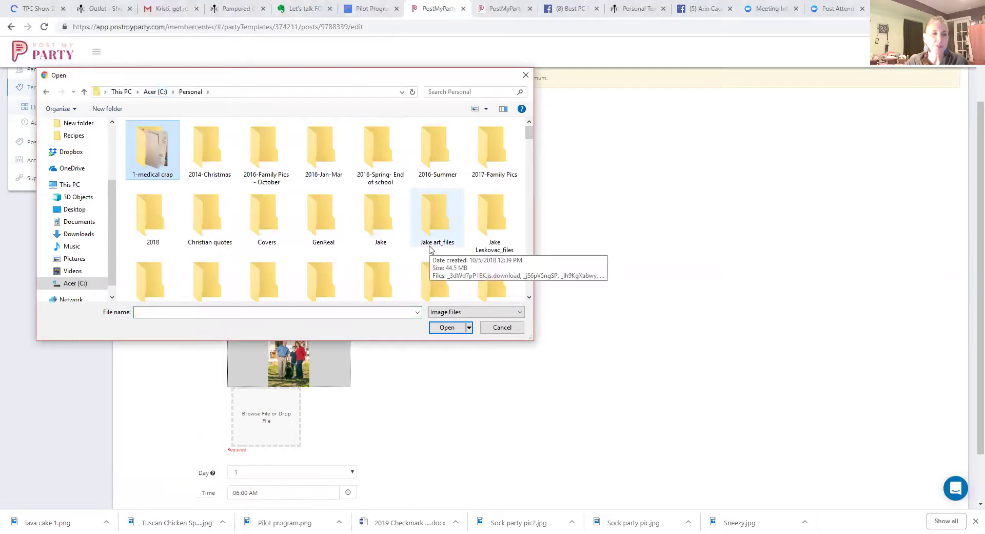
pyautogui.scroll(-1, 431, 249)
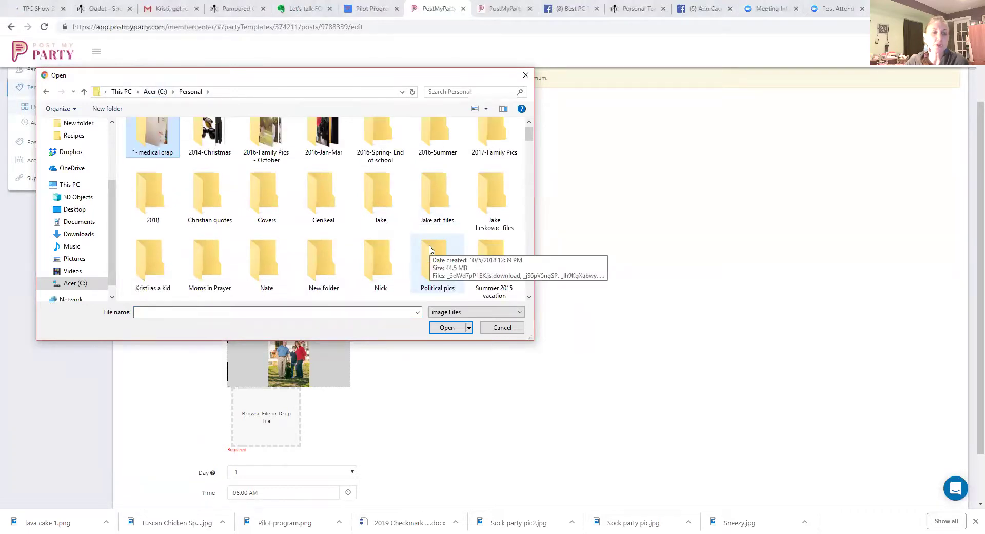
pyautogui.scroll(-3, 430, 250)
pyautogui.scroll(-2, 430, 250)
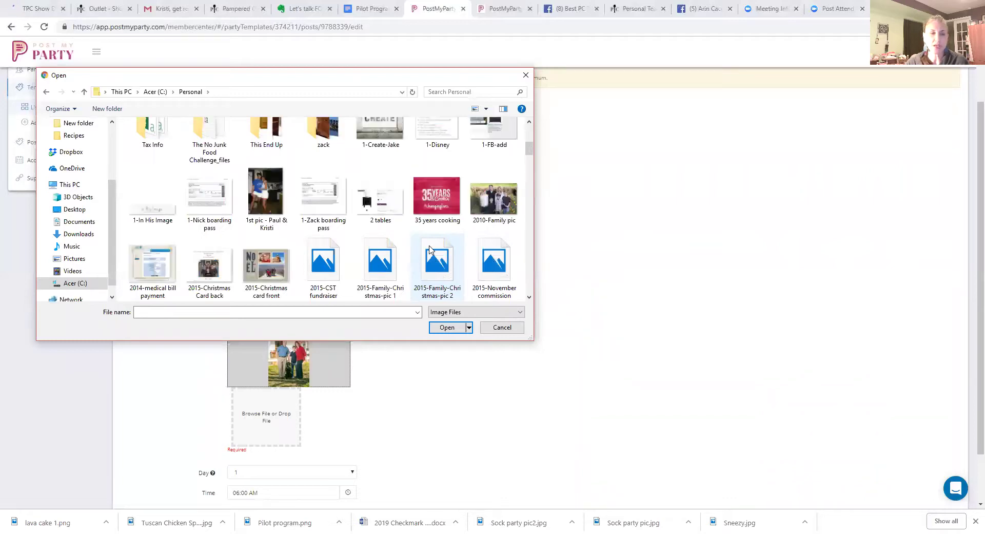
pyautogui.click(494, 199)
pyautogui.doubleClick(494, 199)
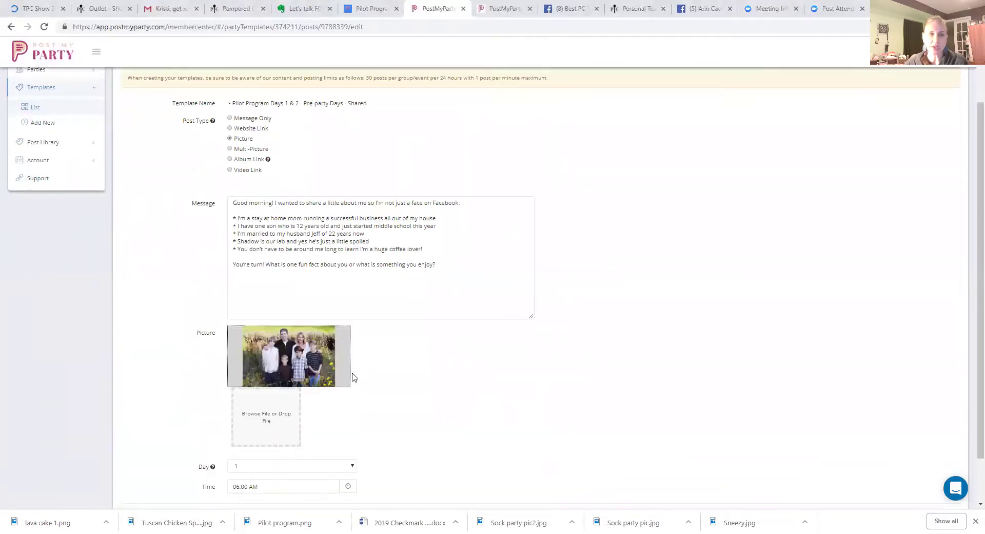
# - Save the "Good morning!" post with its new picture and return to the template's post list
pyautogui.scroll(-1, 501, 298)
pyautogui.scroll(1, 490, 301)
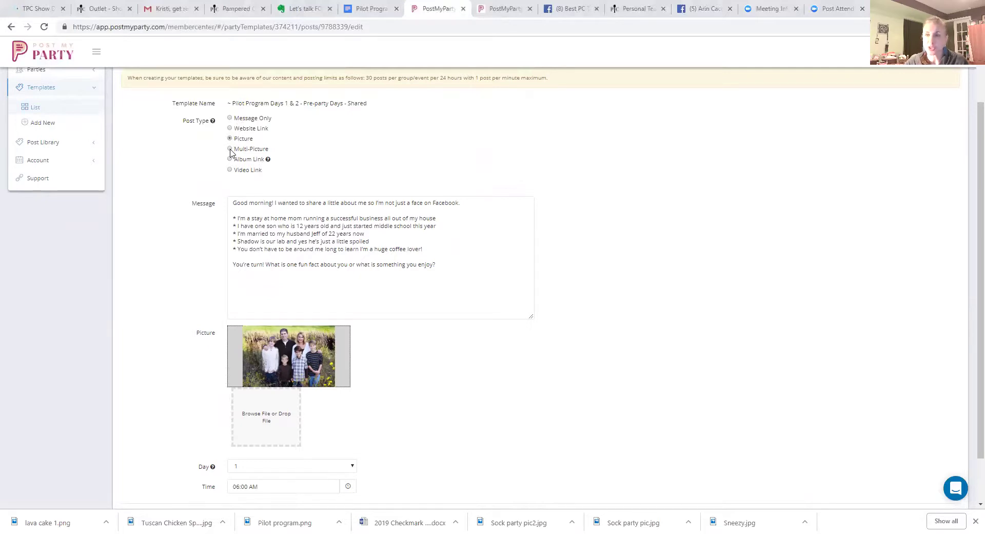
pyautogui.scroll(-2, 289, 214)
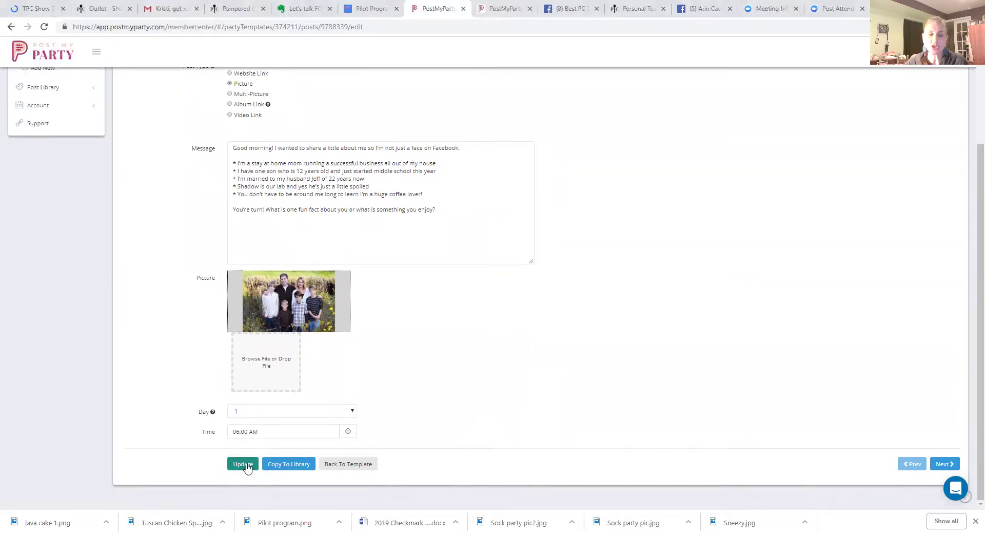
pyautogui.click(243, 463)
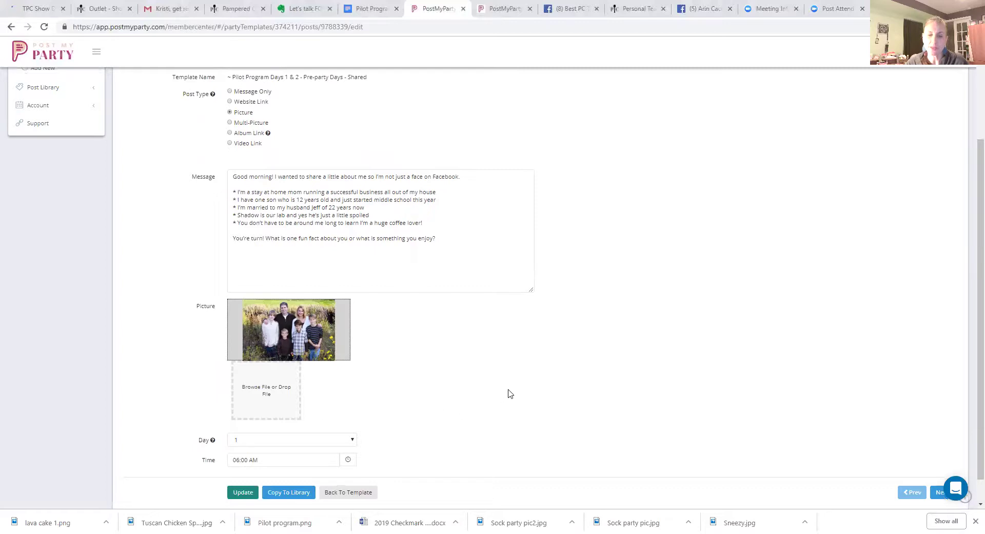
pyautogui.scroll(-1, 511, 391)
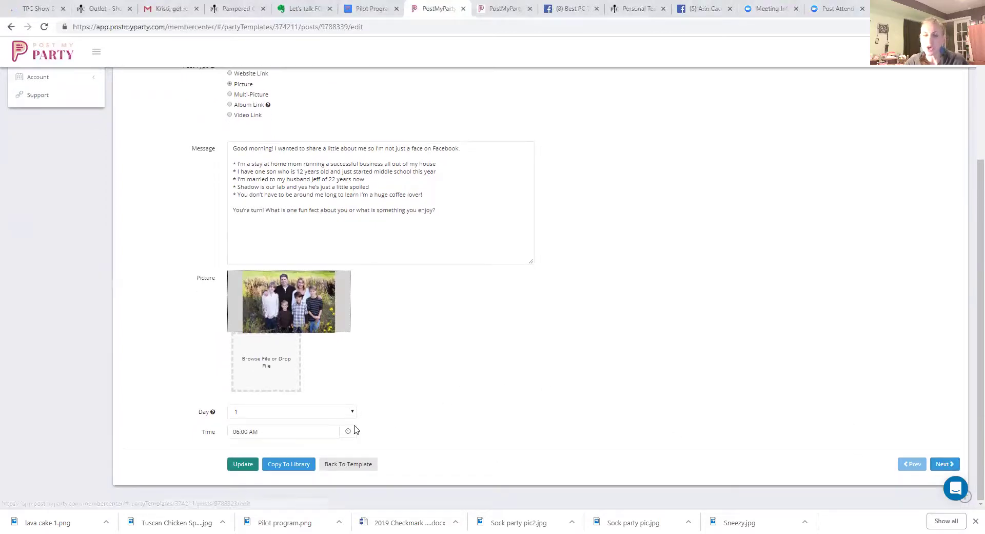
pyautogui.click(354, 464)
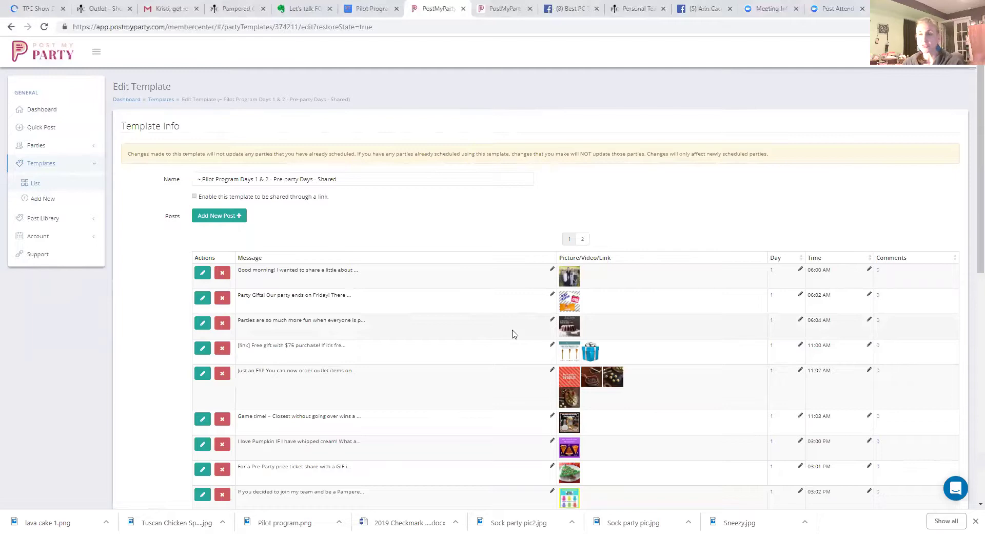
pyautogui.scroll(-1, 514, 334)
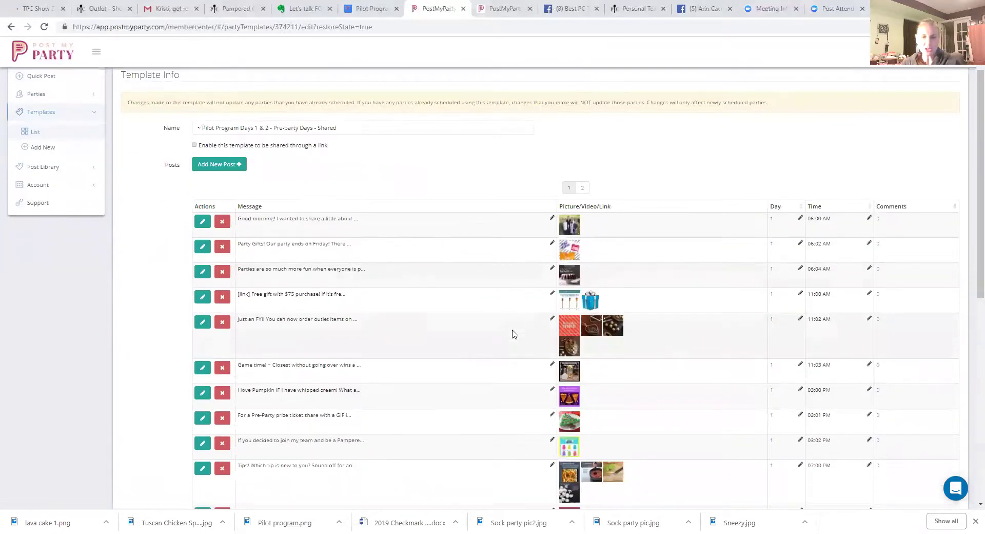
# - Open the 3:02 PM "If you decided to join my team" post for editing and start saving its apron picture to the computer
pyautogui.scroll(-3, 514, 334)
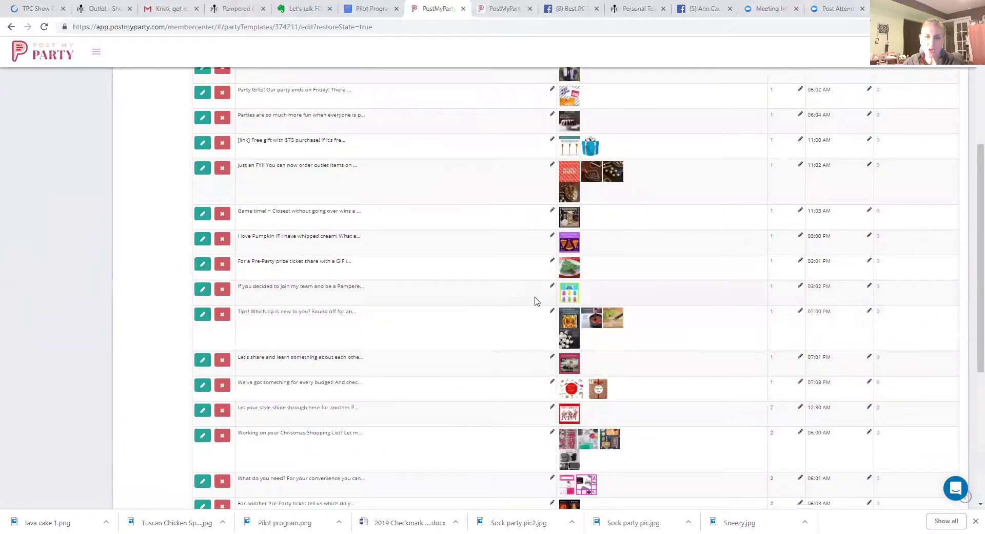
pyautogui.click(203, 289)
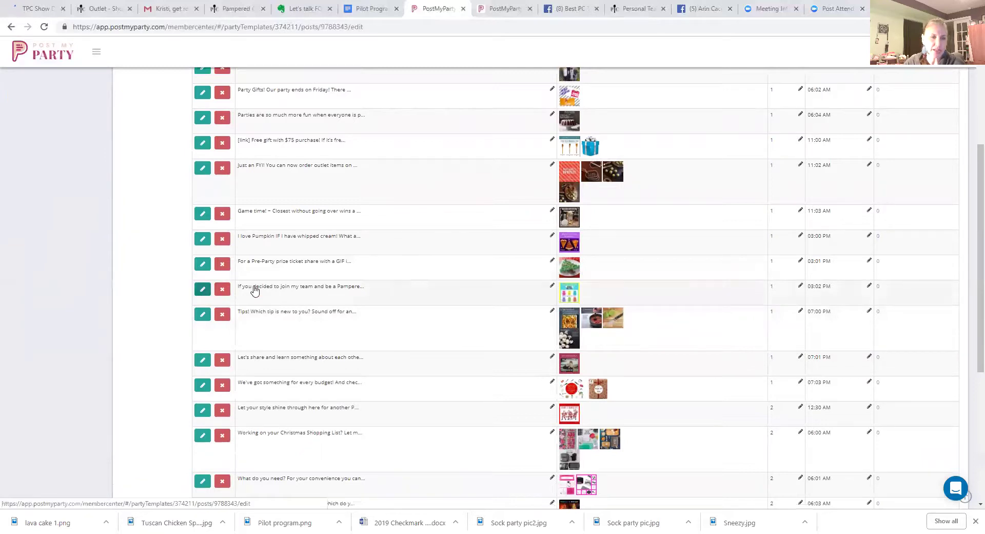
pyautogui.scroll(-2, 319, 295)
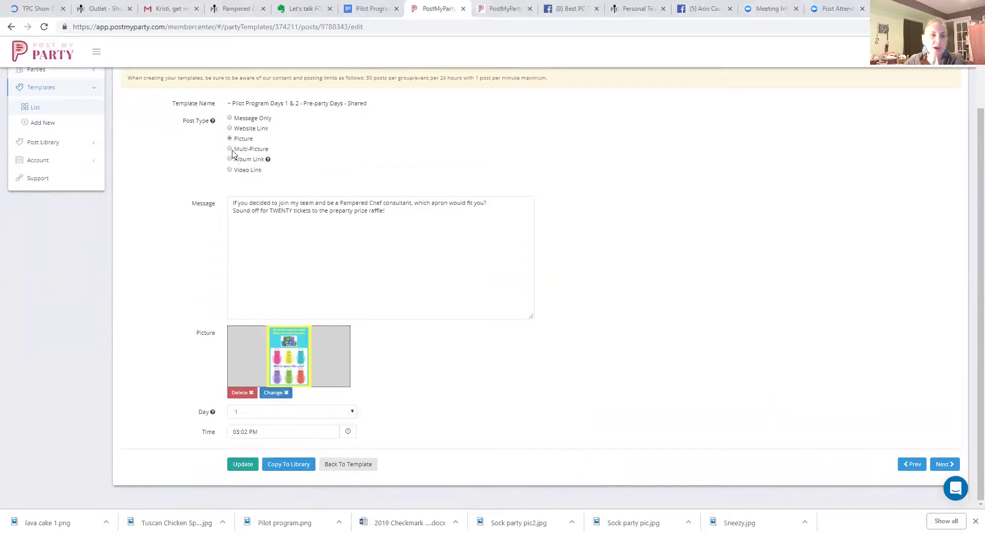
pyautogui.rightClick(300, 350)
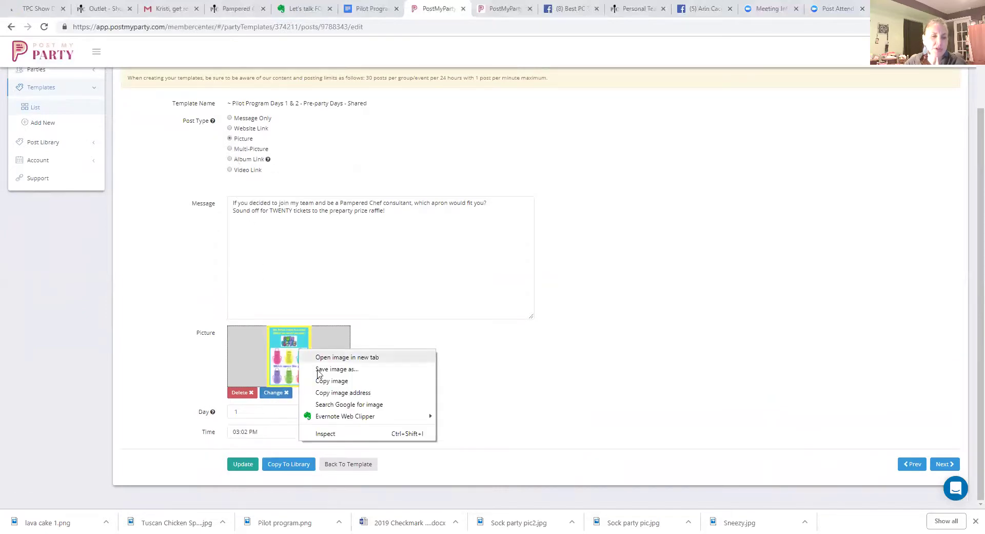
pyautogui.click(329, 370)
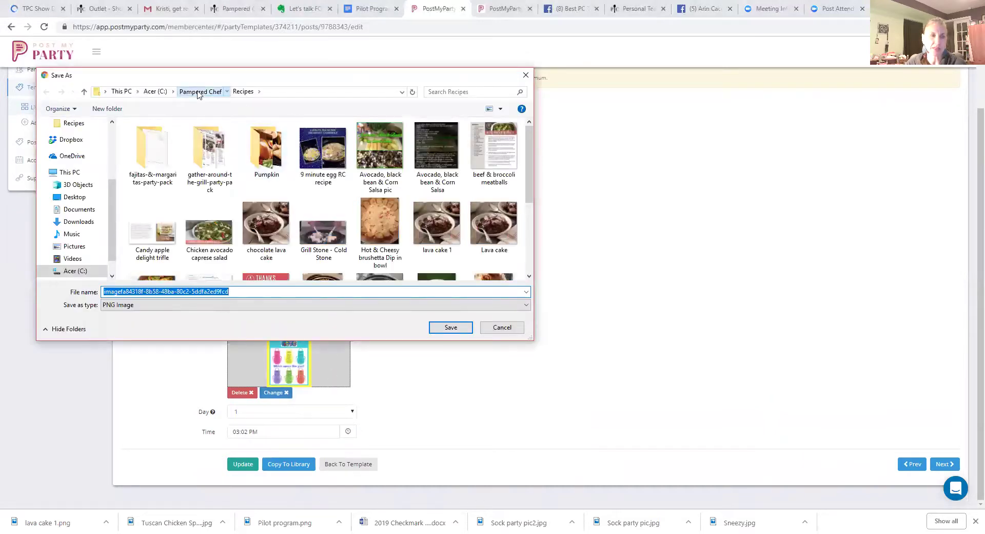
# - Save the apron picture as "colored aprons" in the Recruiting folder inside the Pampered Chef folder
pyautogui.click(198, 92)
pyautogui.scroll(-2, 328, 239)
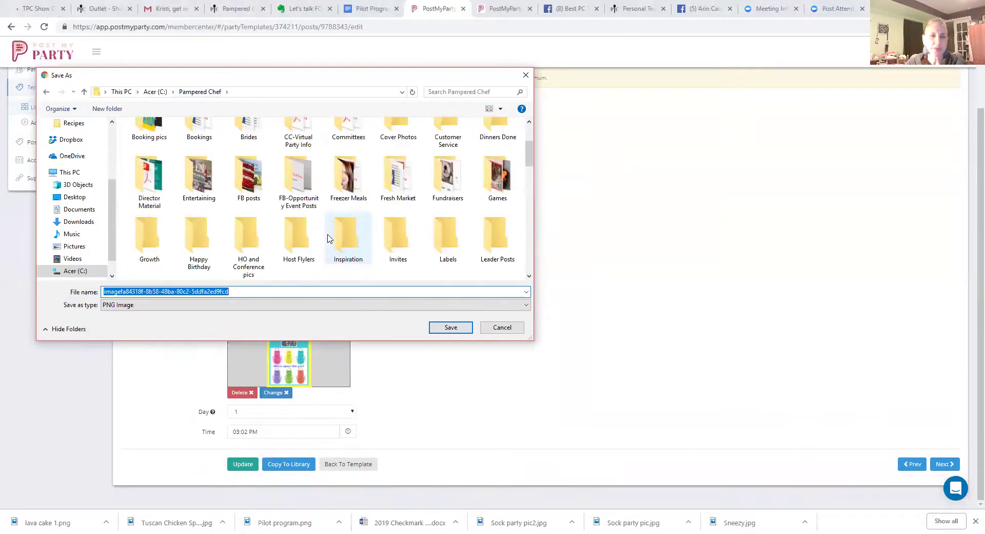
pyautogui.scroll(-3, 328, 239)
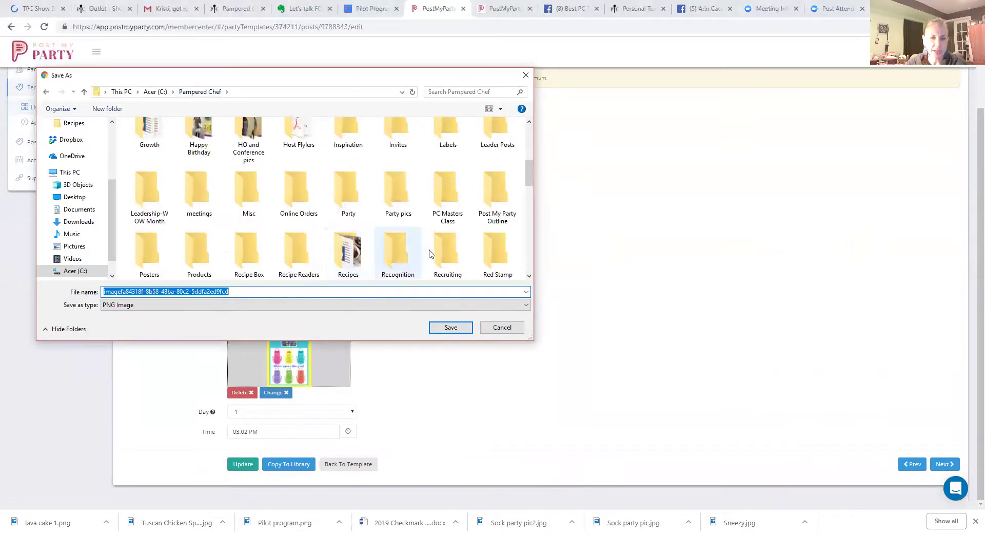
pyautogui.doubleClick(447, 253)
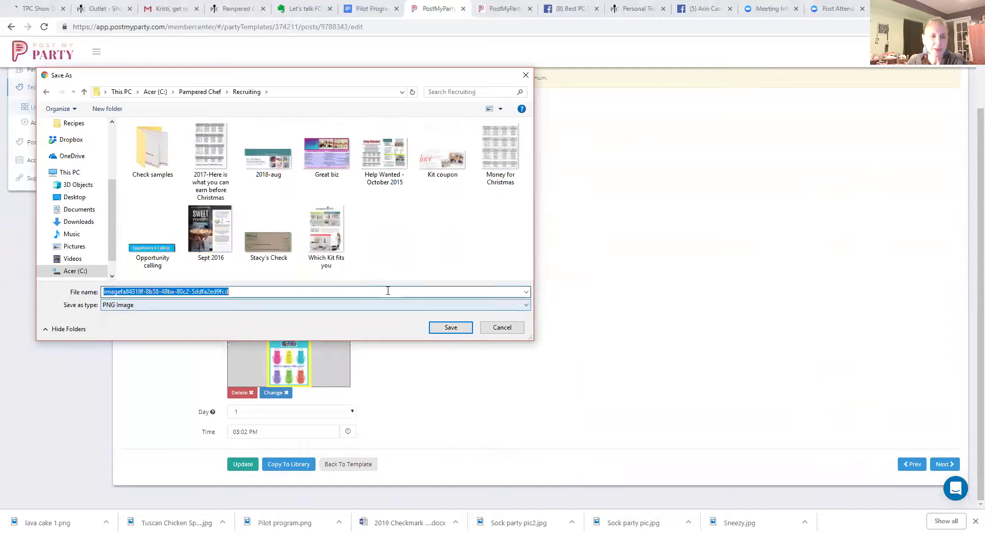
pyautogui.write('colored aprons')
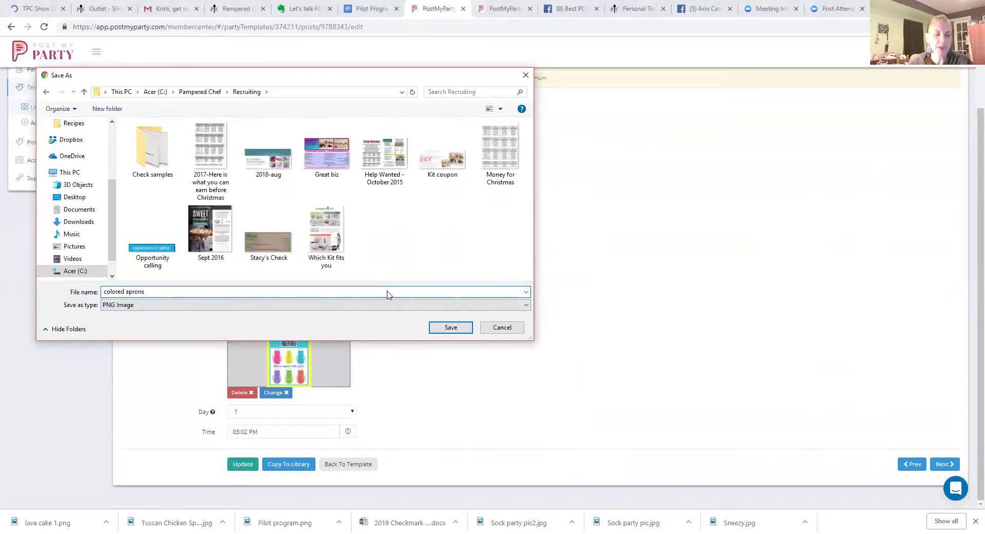
pyautogui.press('Return')
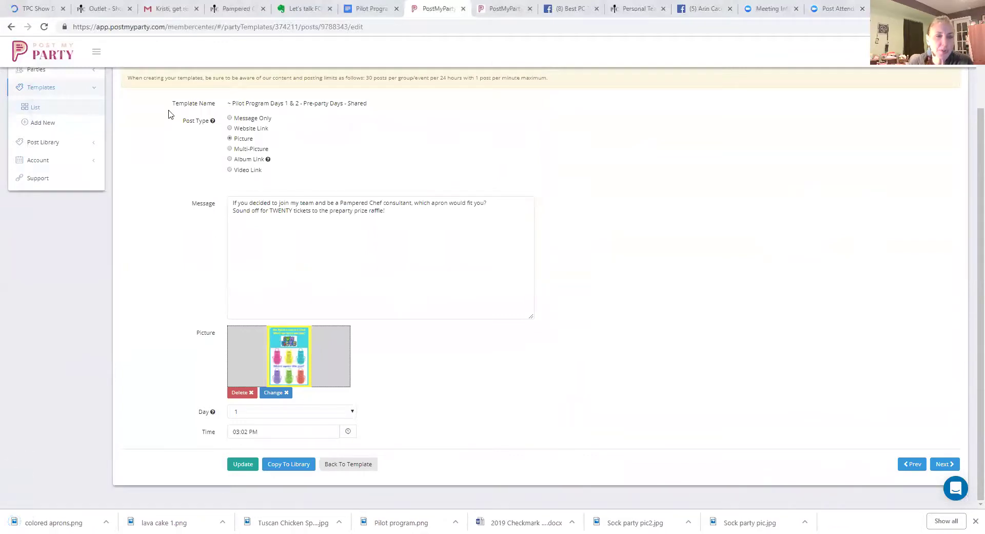
# - Change the post type to Multi-Picture and upload "colored aprons" from the Pampered Chef Recruiting folder on the Acer (C:) drive
pyautogui.click(230, 149)
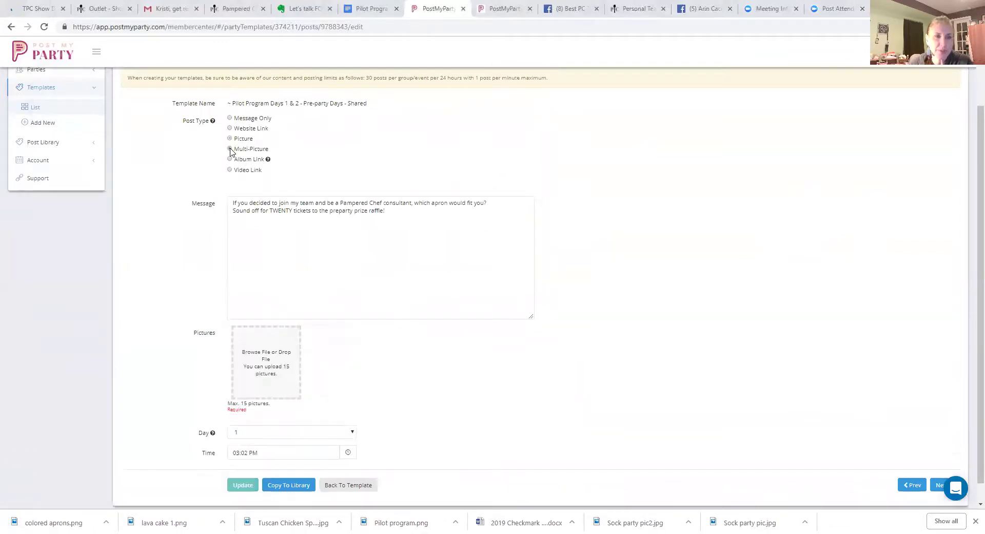
pyautogui.click(261, 361)
pyautogui.click(158, 92)
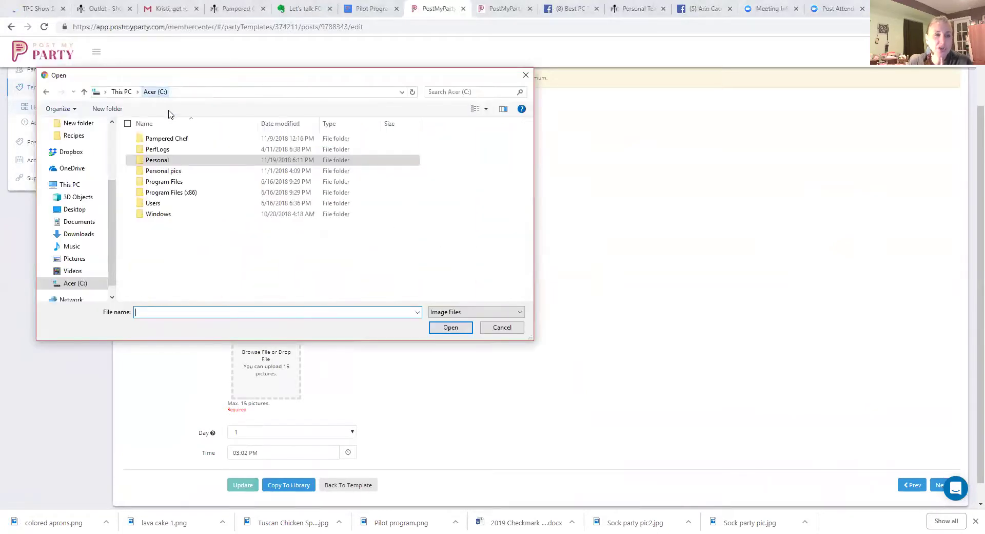
pyautogui.click(177, 141)
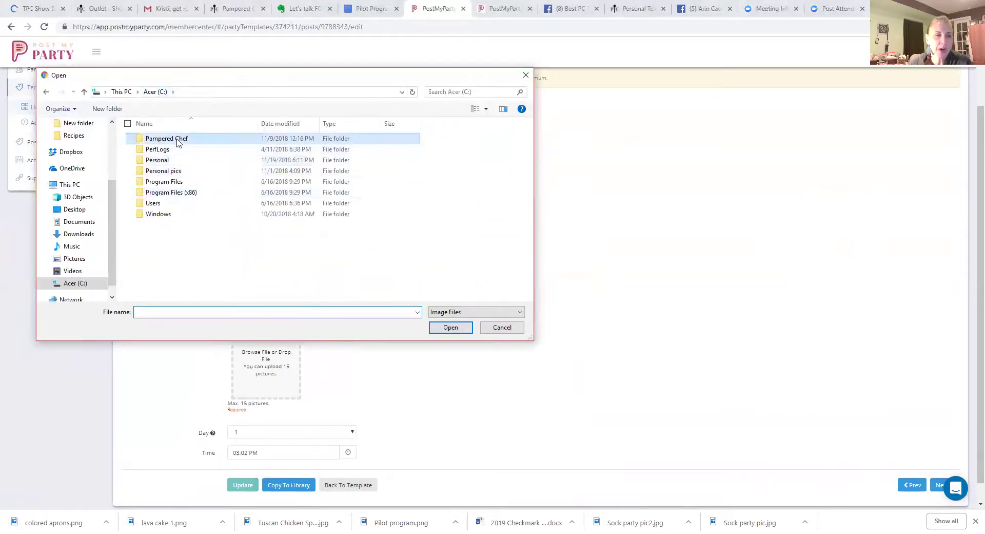
pyautogui.doubleClick(176, 141)
pyautogui.scroll(-5, 395, 271)
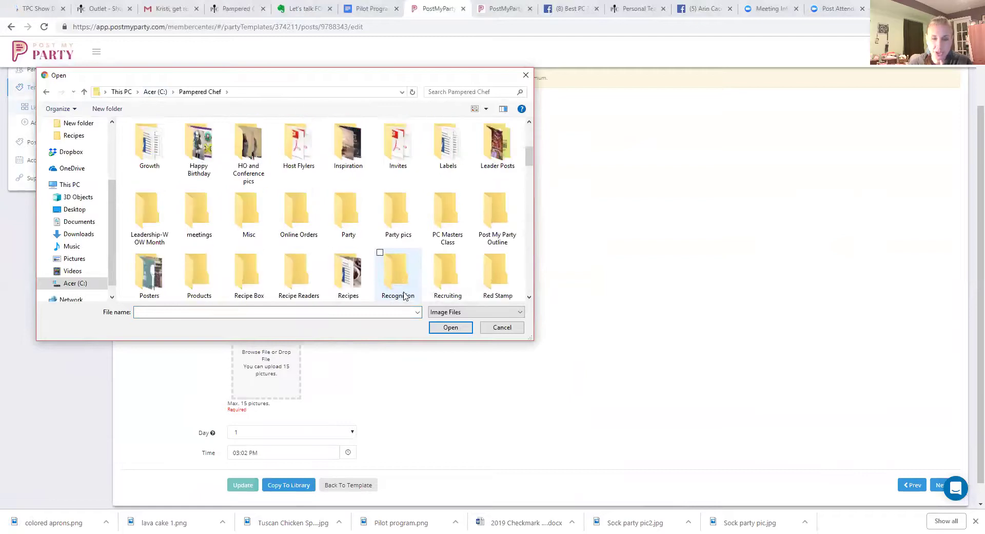
pyautogui.doubleClick(447, 272)
pyautogui.scroll(-2, 417, 250)
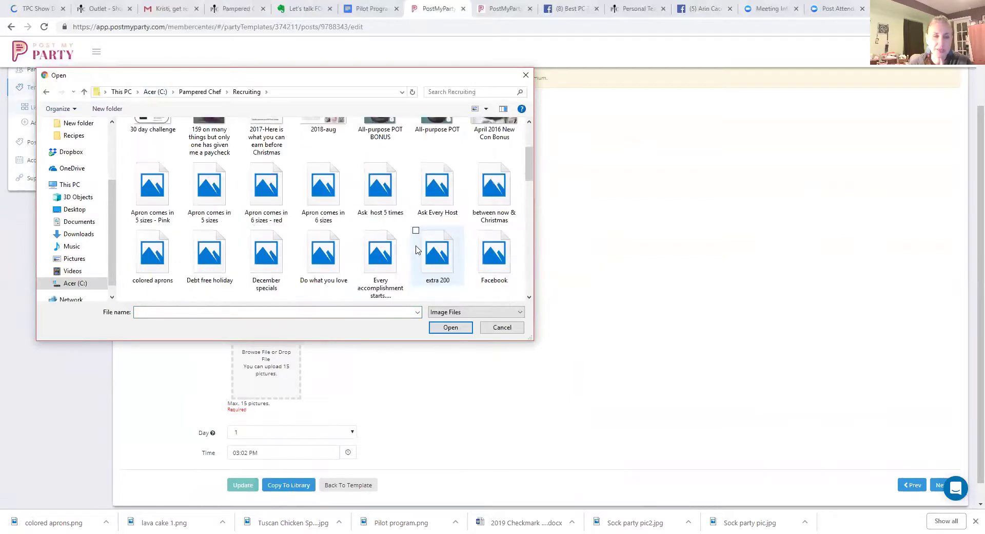
pyautogui.scroll(-2, 415, 249)
pyautogui.doubleClick(158, 183)
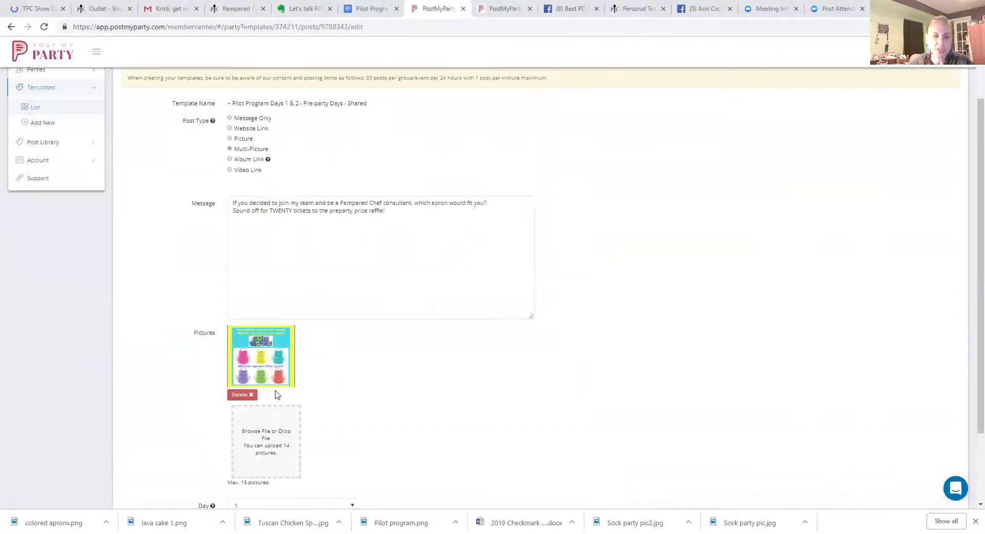
# - Add the image "3 New Kits" from the Recruiting folder as the post's second picture
pyautogui.click(278, 439)
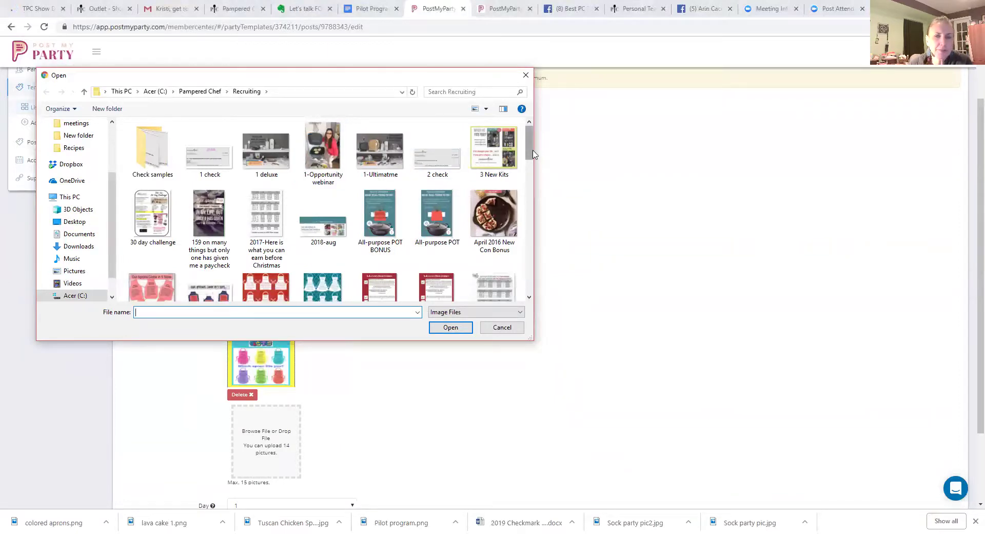
pyautogui.click(488, 145)
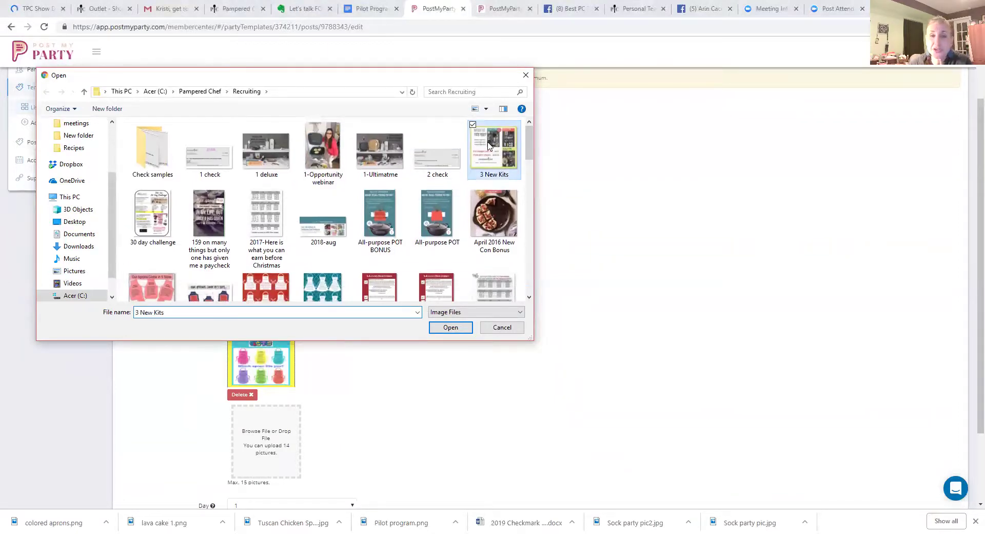
pyautogui.click(451, 327)
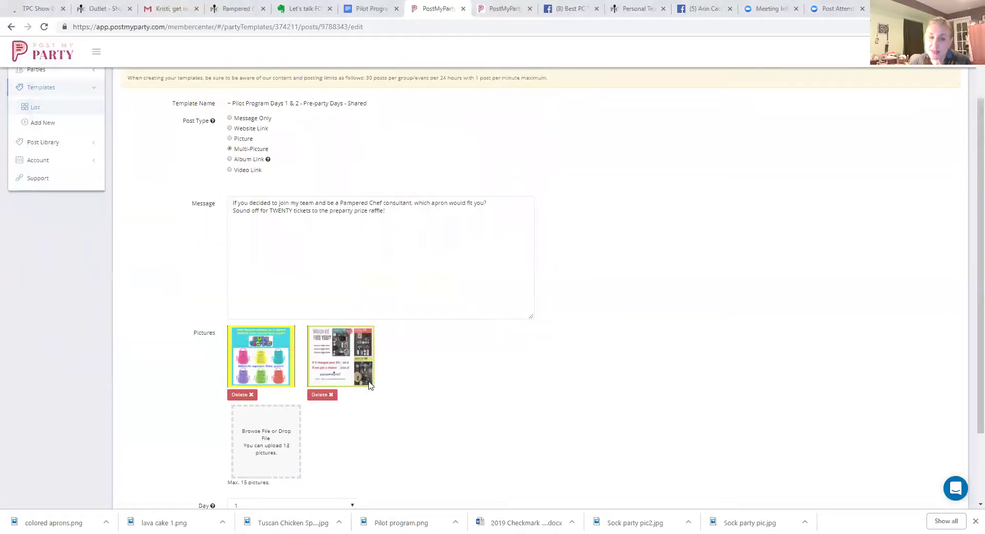
# - Save the apron post with its two pictures and return to the template's post list
pyautogui.scroll(-3, 419, 397)
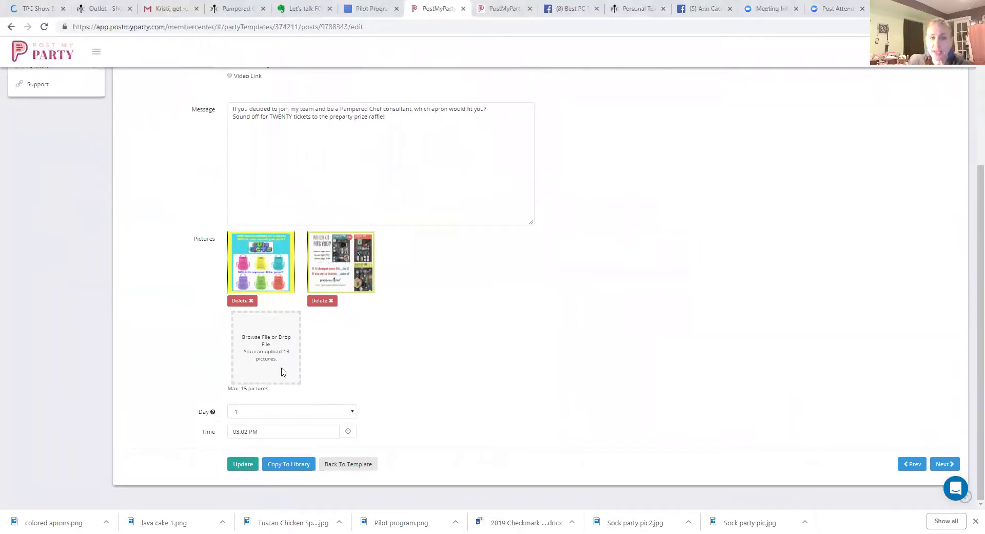
pyautogui.click(253, 467)
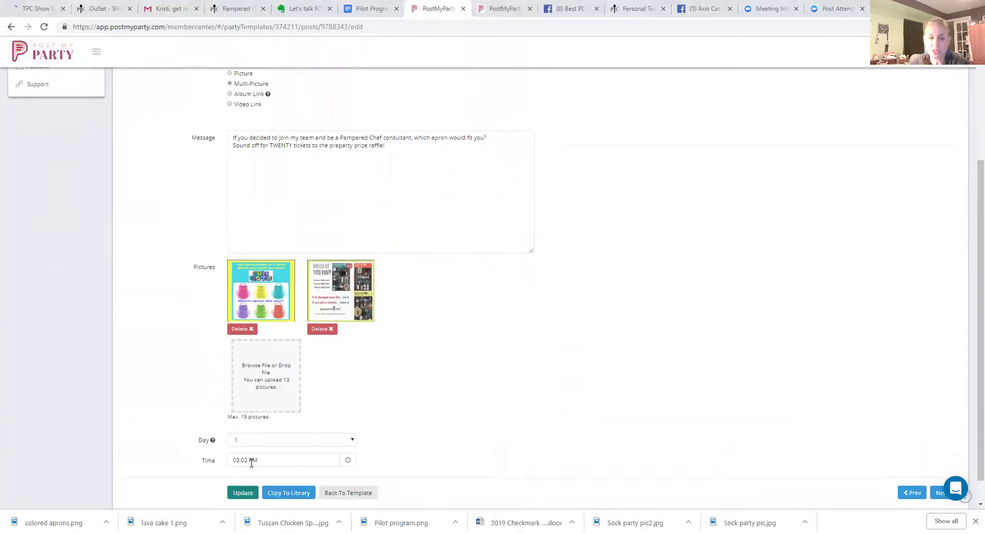
pyautogui.scroll(-1, 436, 401)
pyautogui.click(362, 463)
# - Look over the rest of the template's posts and go back to the list of templates
pyautogui.scroll(-5, 517, 326)
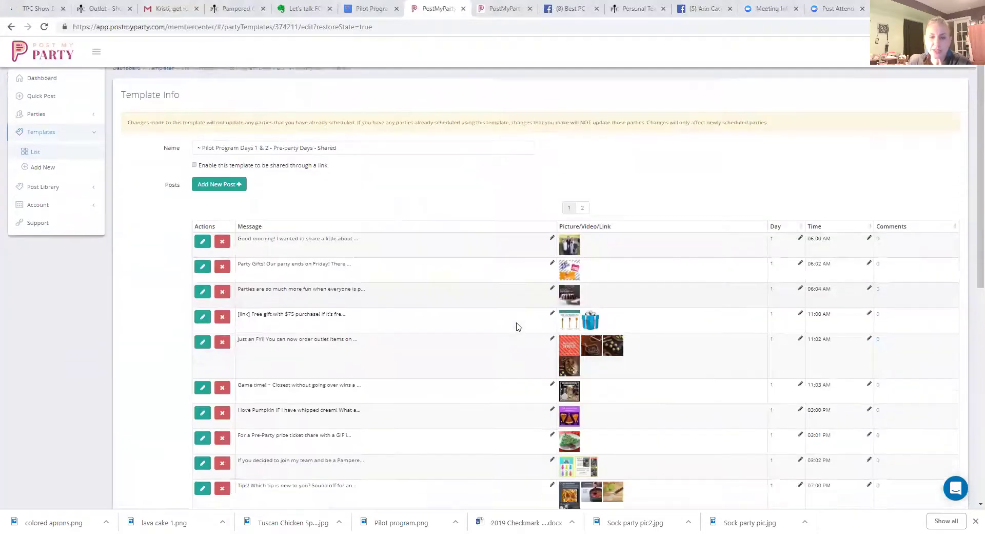
pyautogui.scroll(-4, 554, 283)
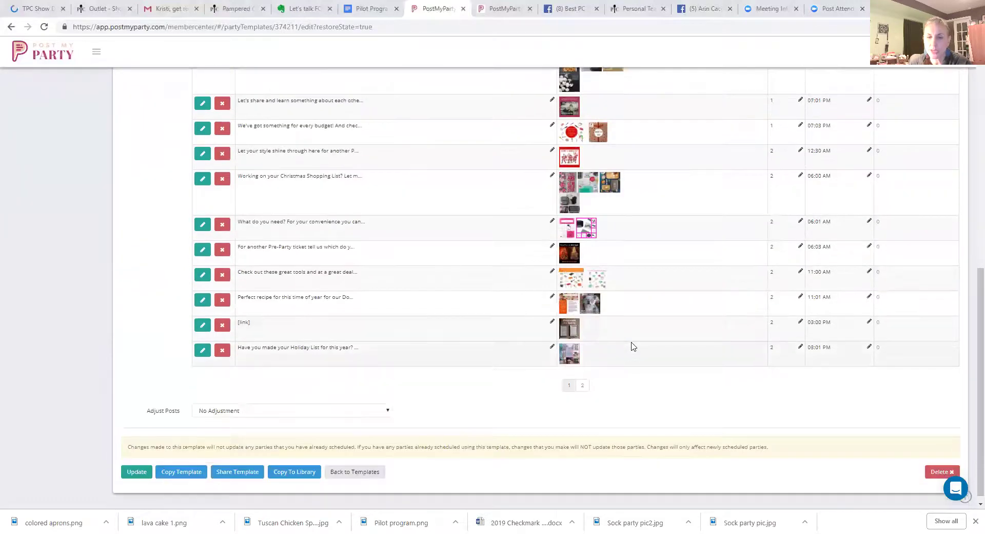
pyautogui.click(582, 388)
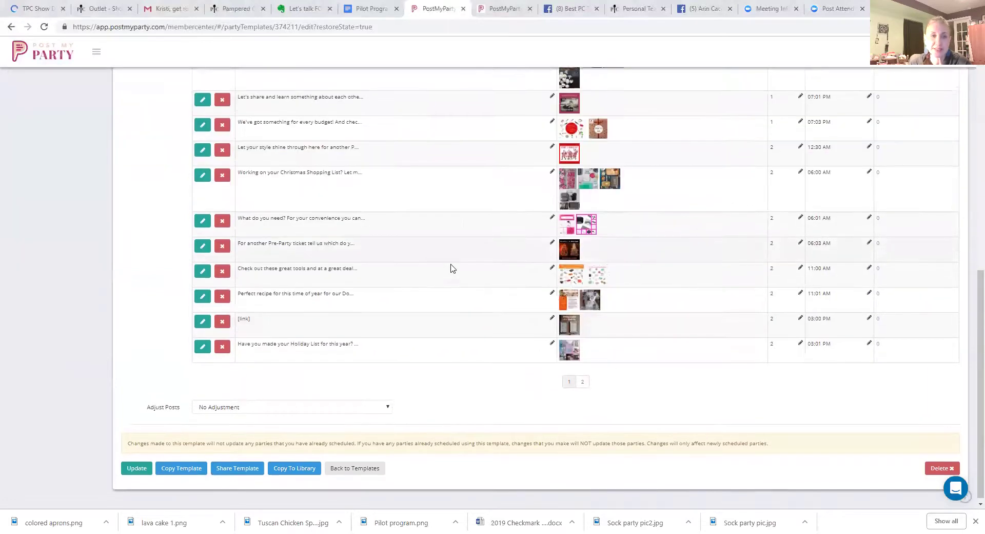
pyautogui.click(363, 467)
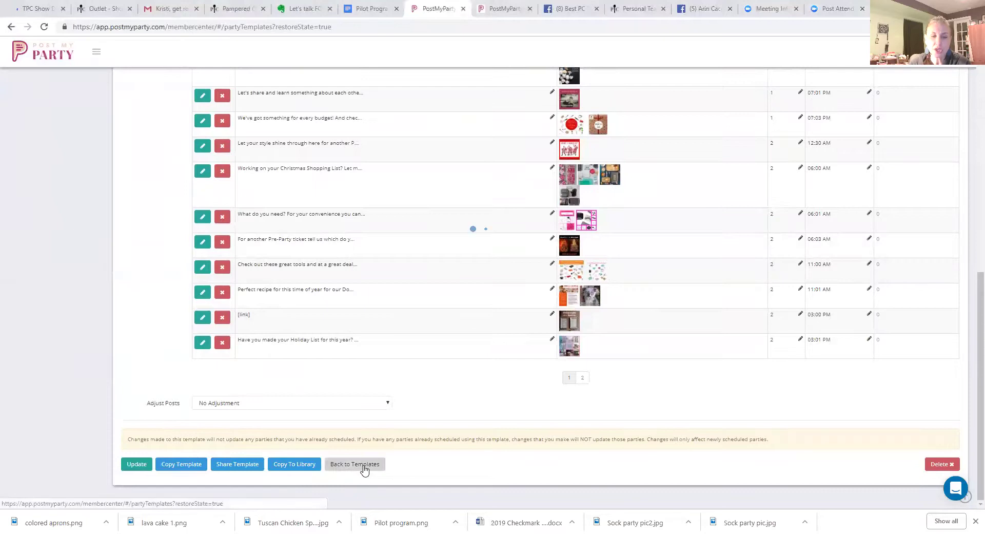